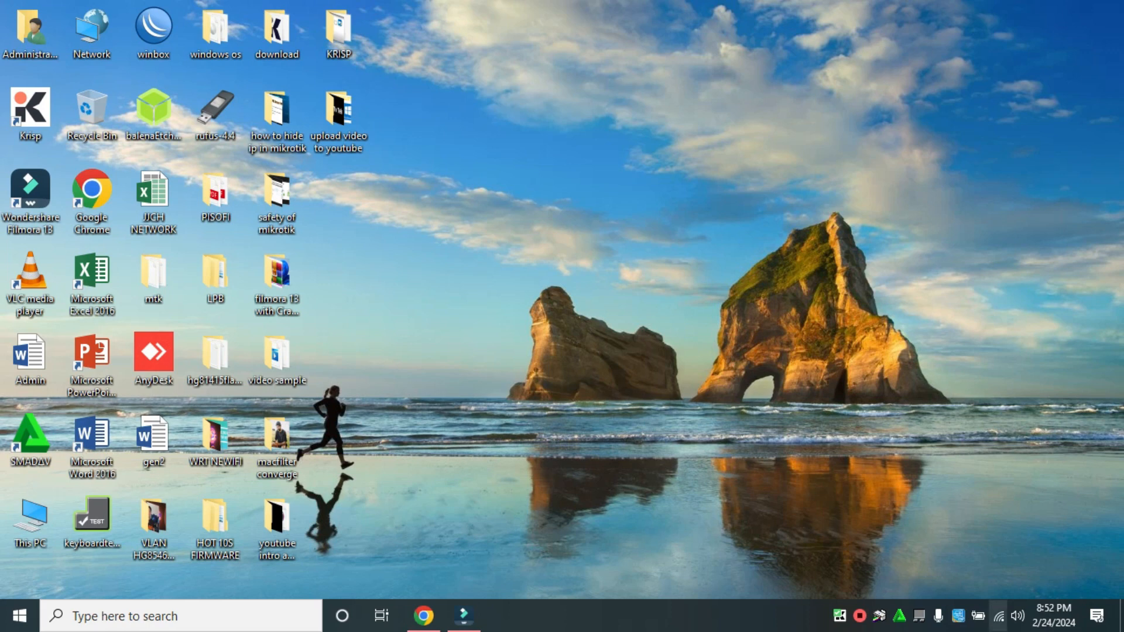
Step: Connect the computer to the open Wi-Fi network PISOWIFI_VOUCHER2 and view its captive portal page
click(998, 616)
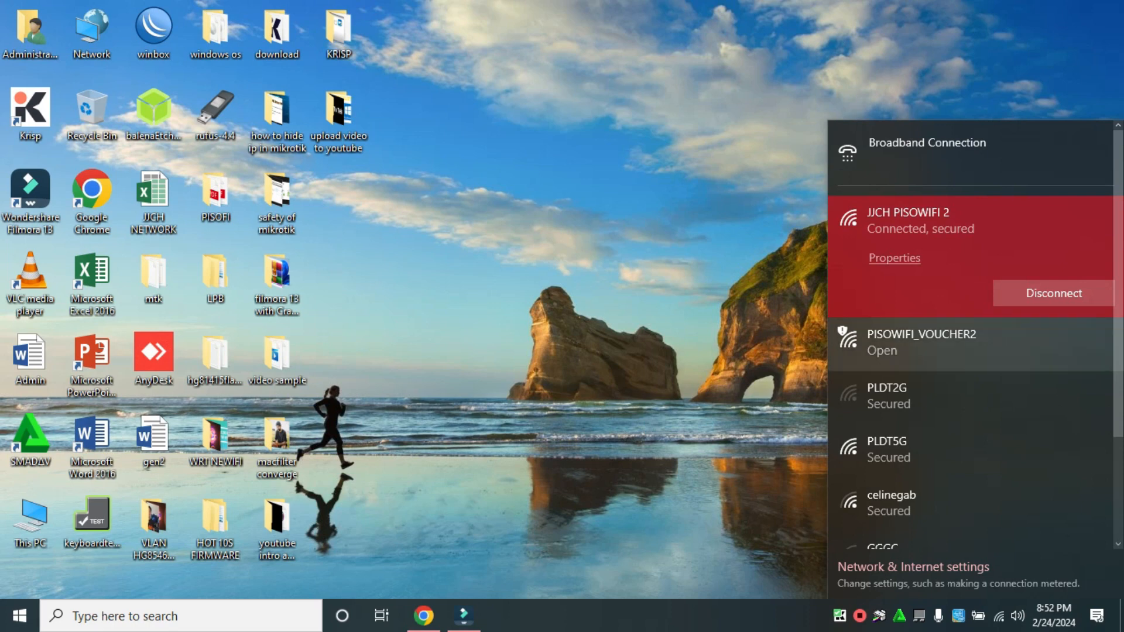
click(952, 344)
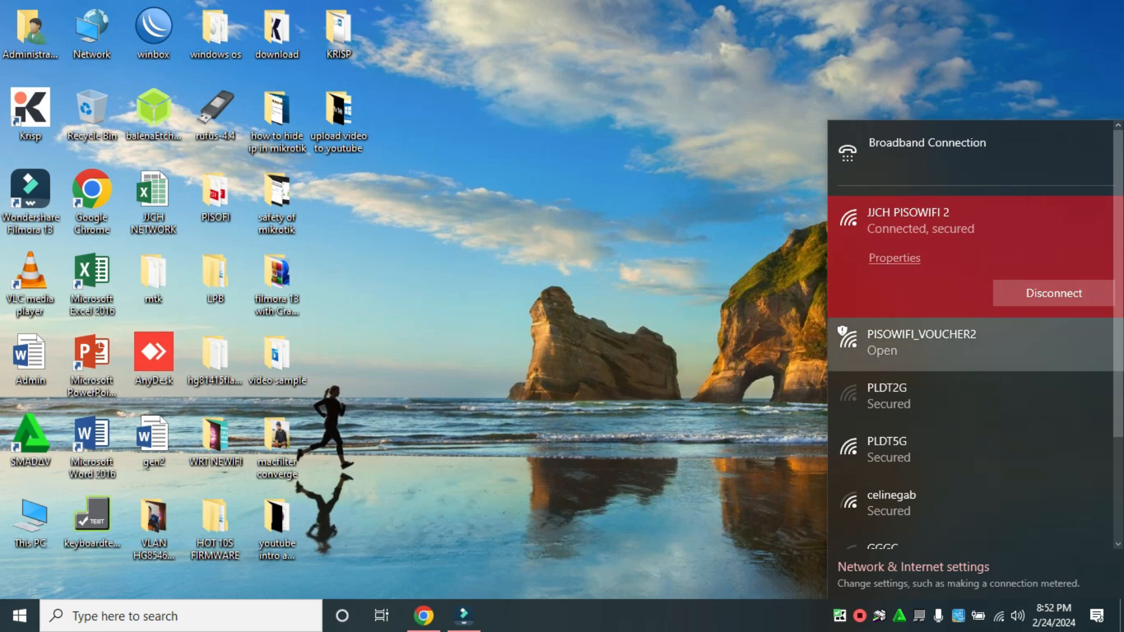
click(1052, 387)
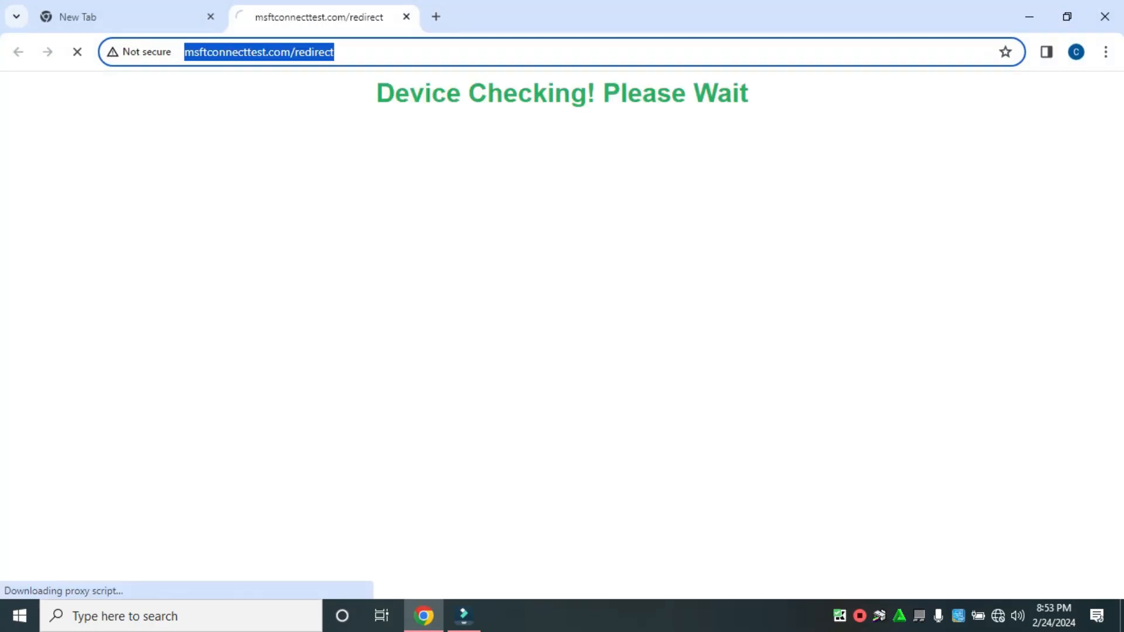
scroll(555, 335, down, 1)
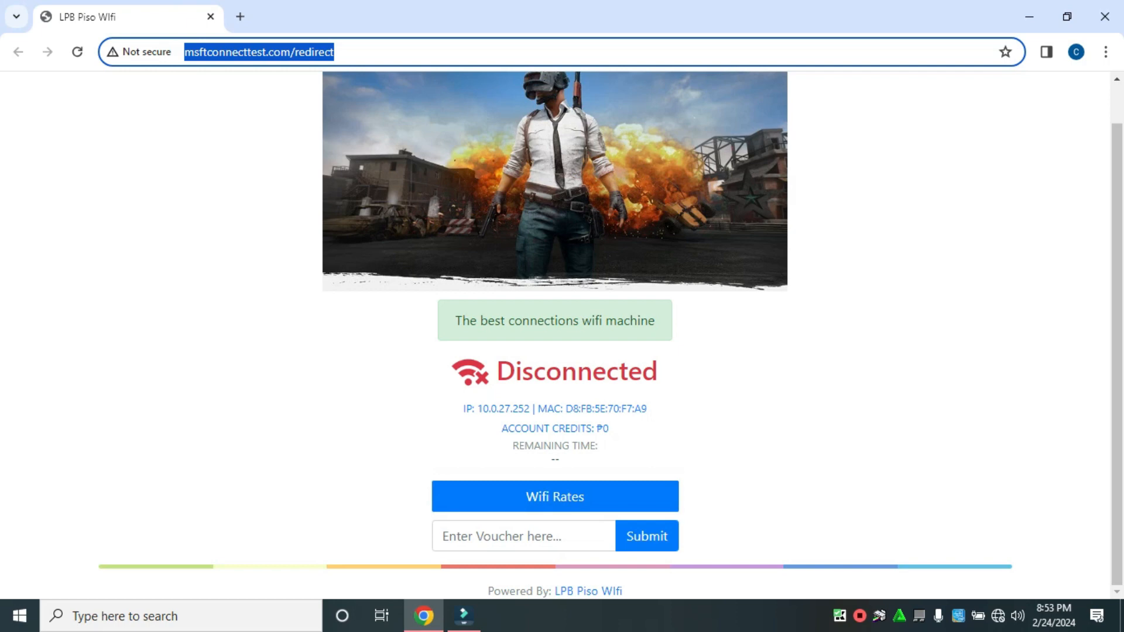
Step: Open the vendo's admin login page at 10.0.0.1/admin
text(10.)
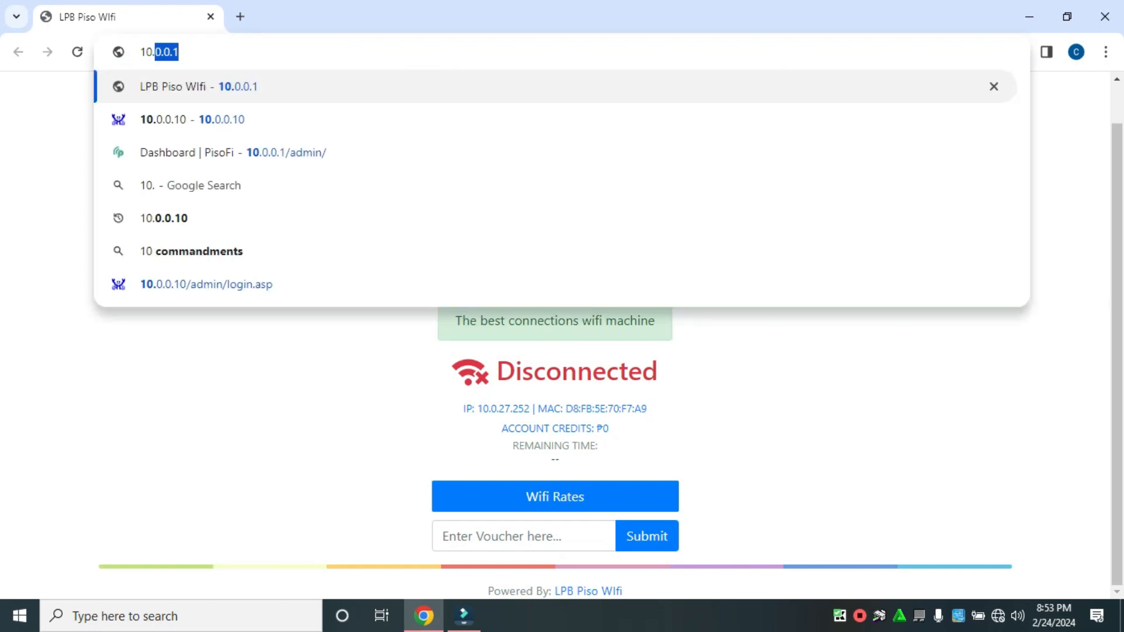
text(0.0.1)
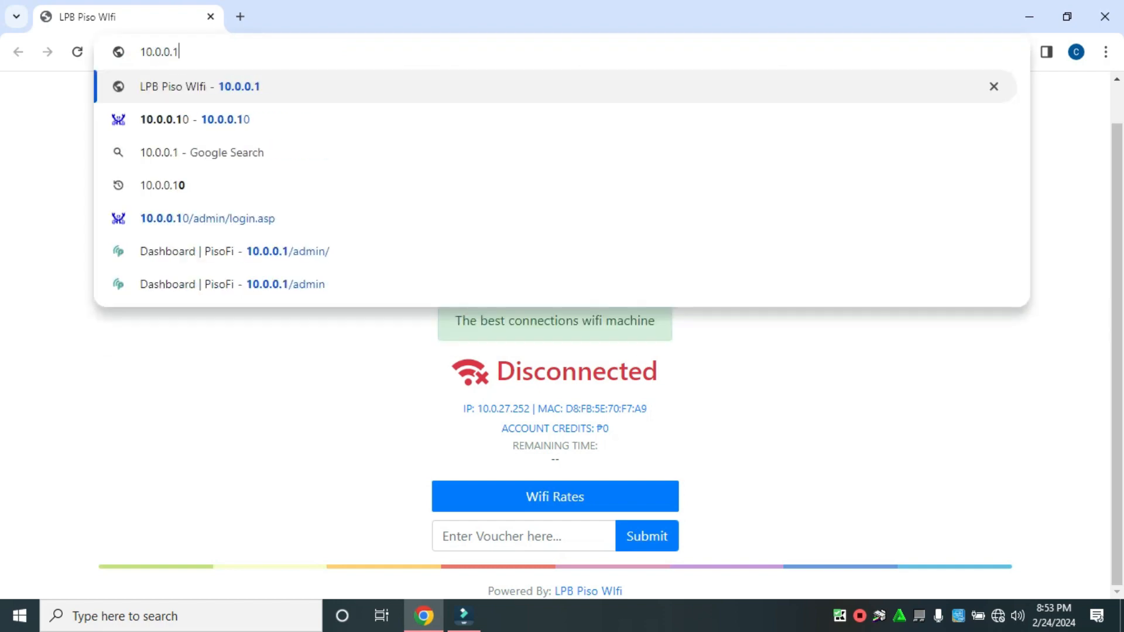
text(/admin)
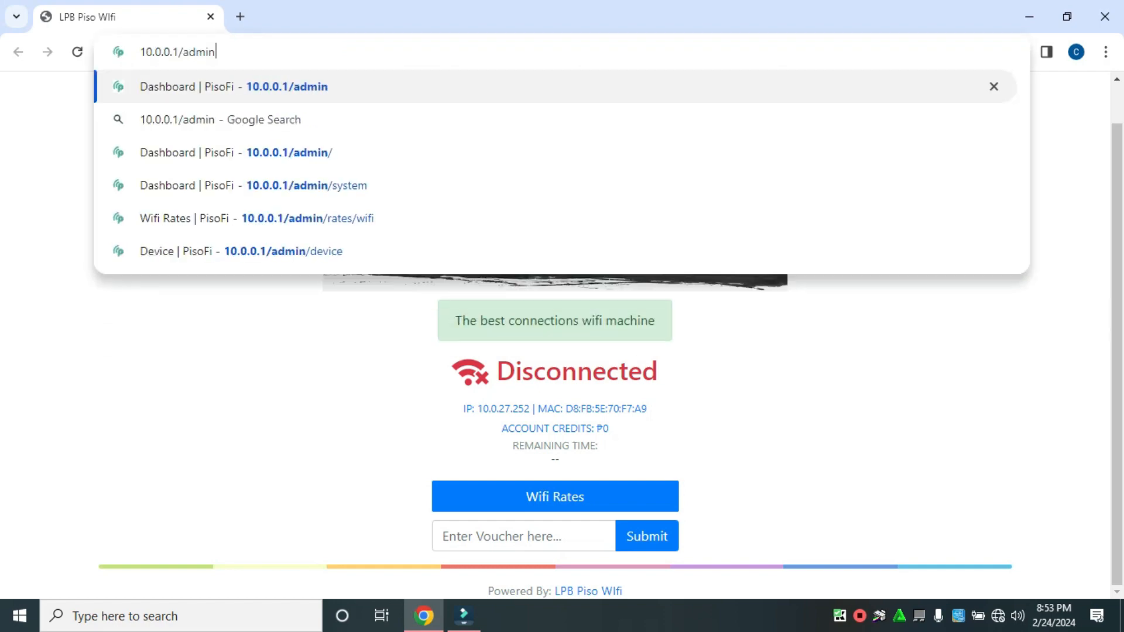
key(Return)
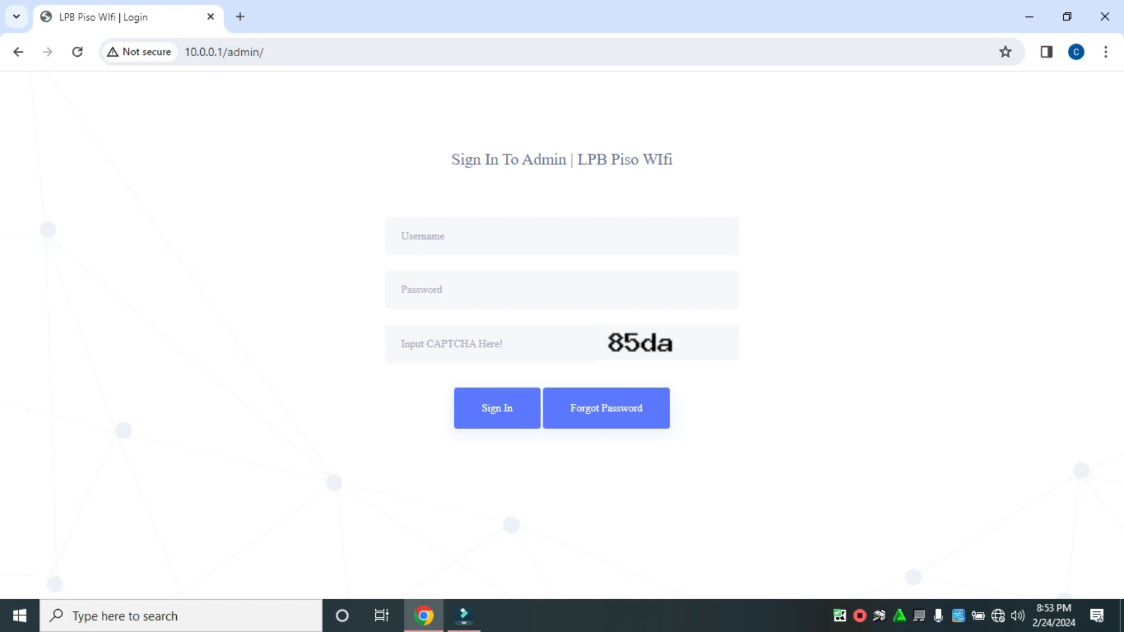
Step: Sign in with the username admin, the account password and the displayed CAPTCHA code
text(admin)
key(Tab)
text(1234)
text(5)
text(67)
text(8)
text(5da)
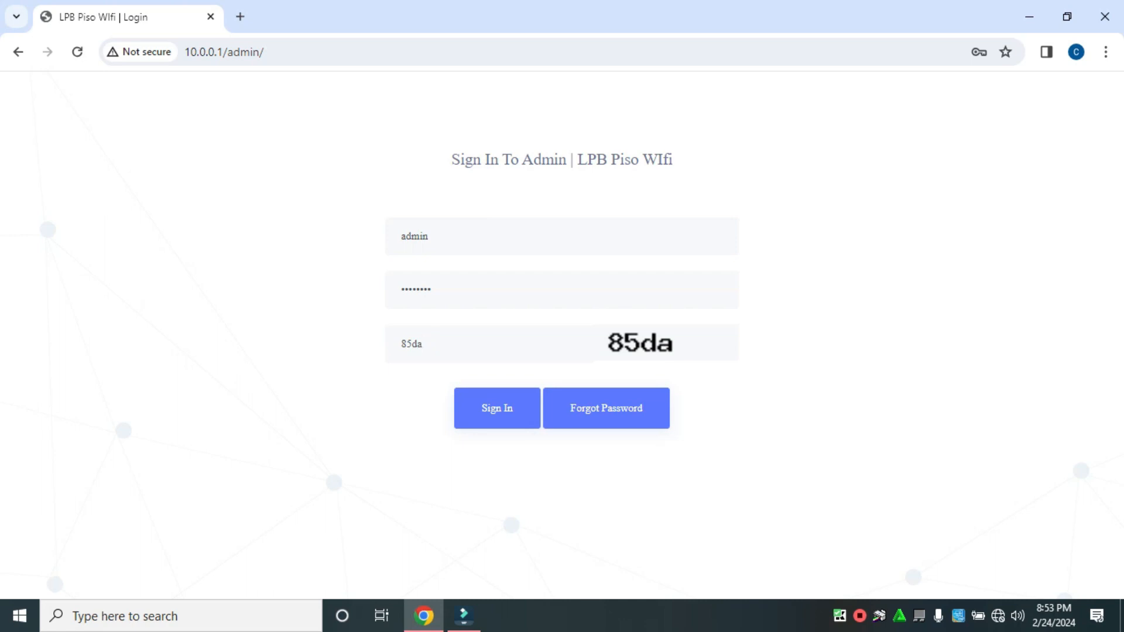
key(Tab)
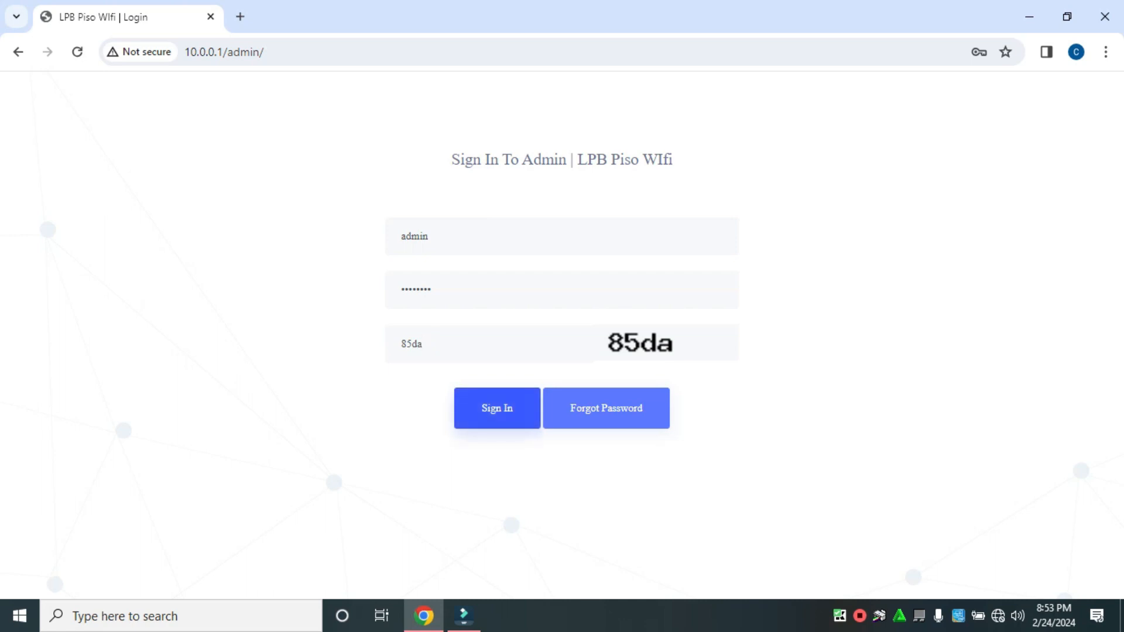
key(Return)
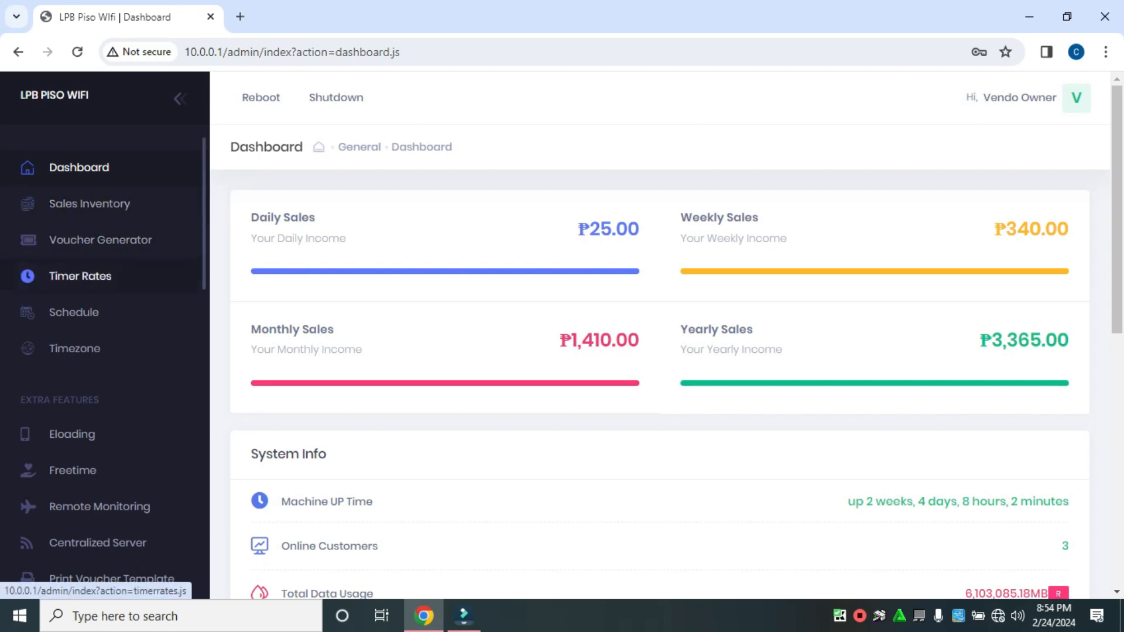
Step: Open the Voucher Generator page and look through the list of existing vouchers
click(100, 239)
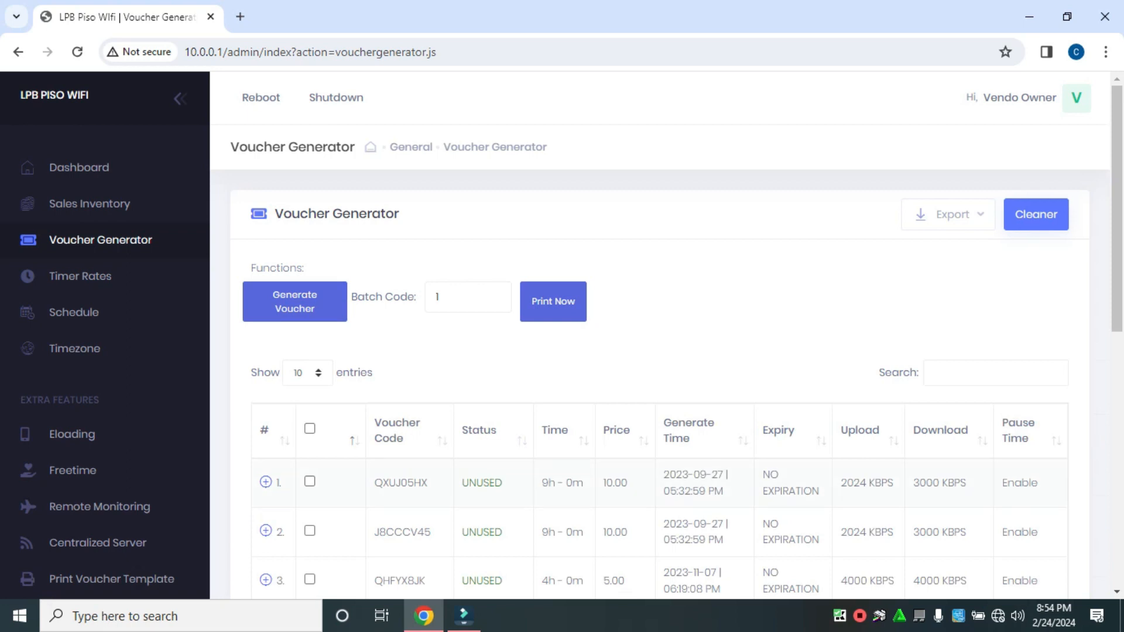
scroll(660, 380, down, 10)
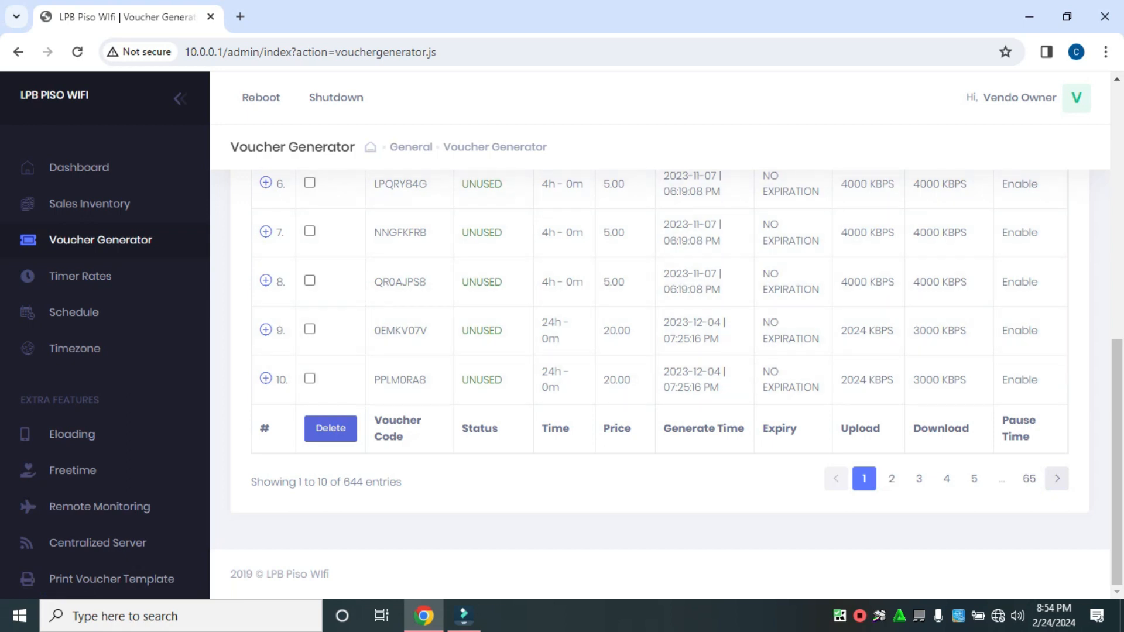
scroll(660, 380, up, 10)
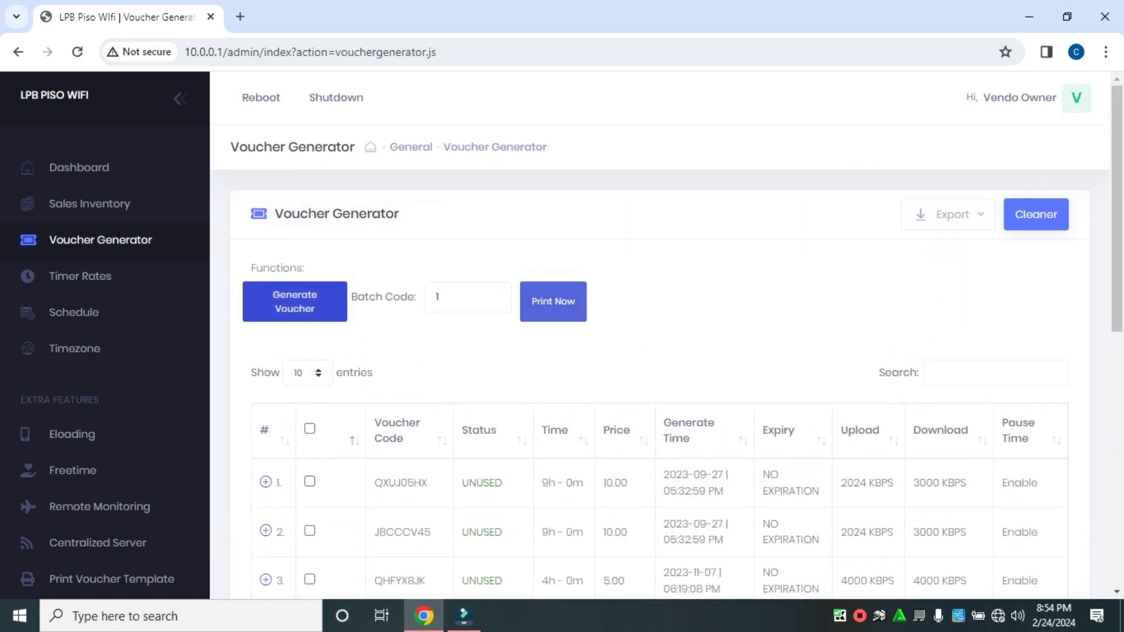
Step: Start a new voucher with a price of 5 and a duration of 2 hours
click(295, 302)
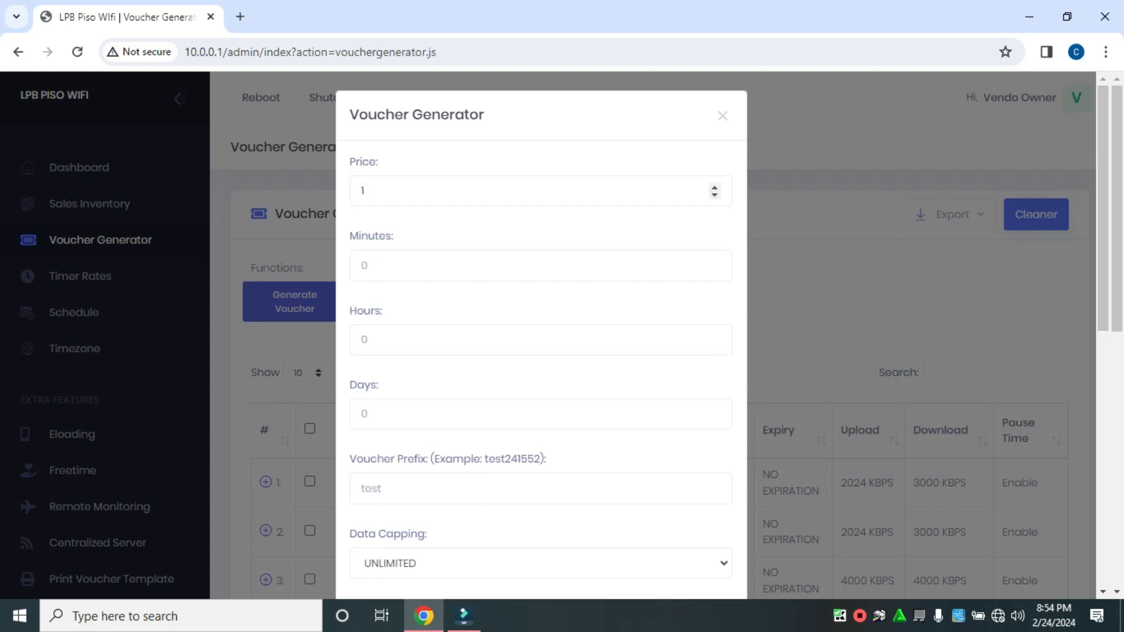
click(363, 190)
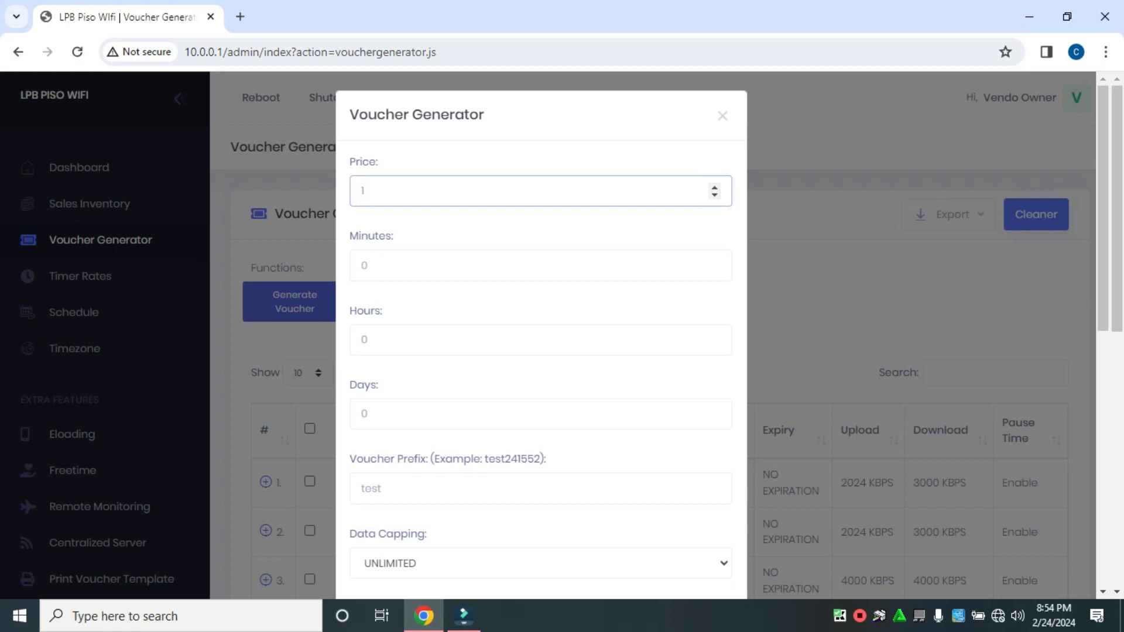
text(5)
click(363, 340)
text(2)
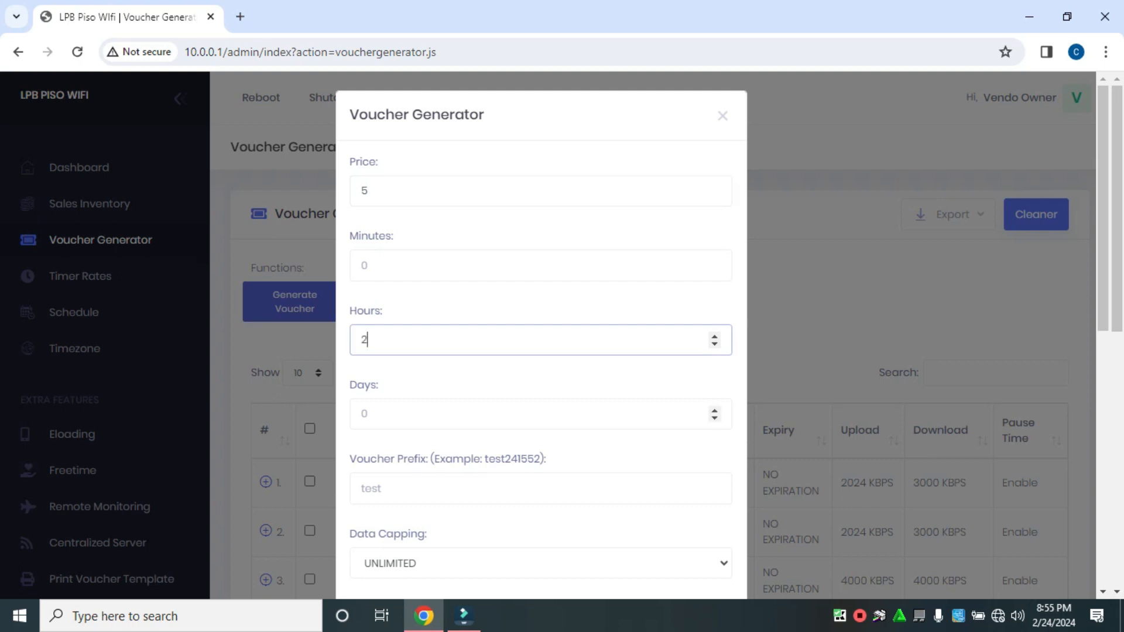
Step: Set the new voucher's download speed limit to 2000 Kbit
scroll(541, 413, down, 3)
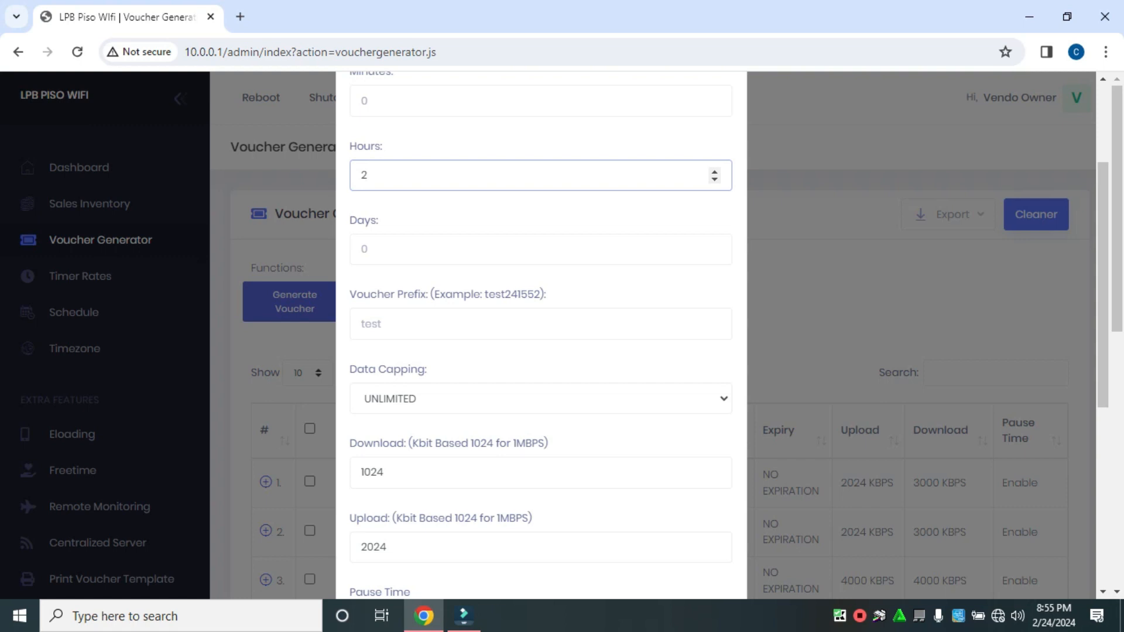
scroll(541, 333, up, 3)
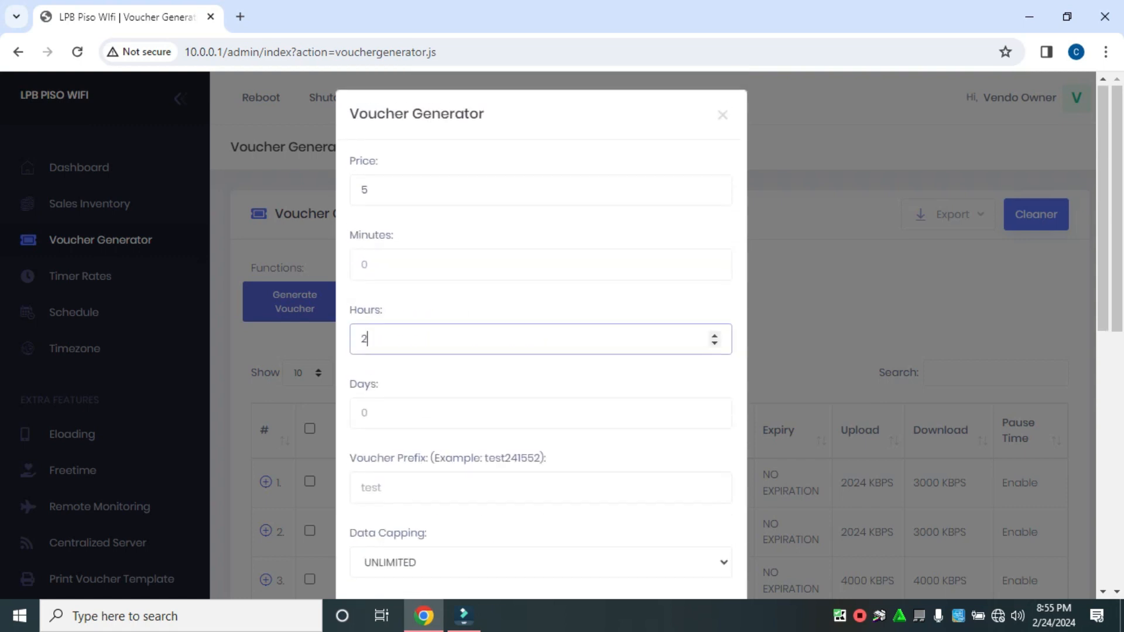
scroll(541, 333, down, 2)
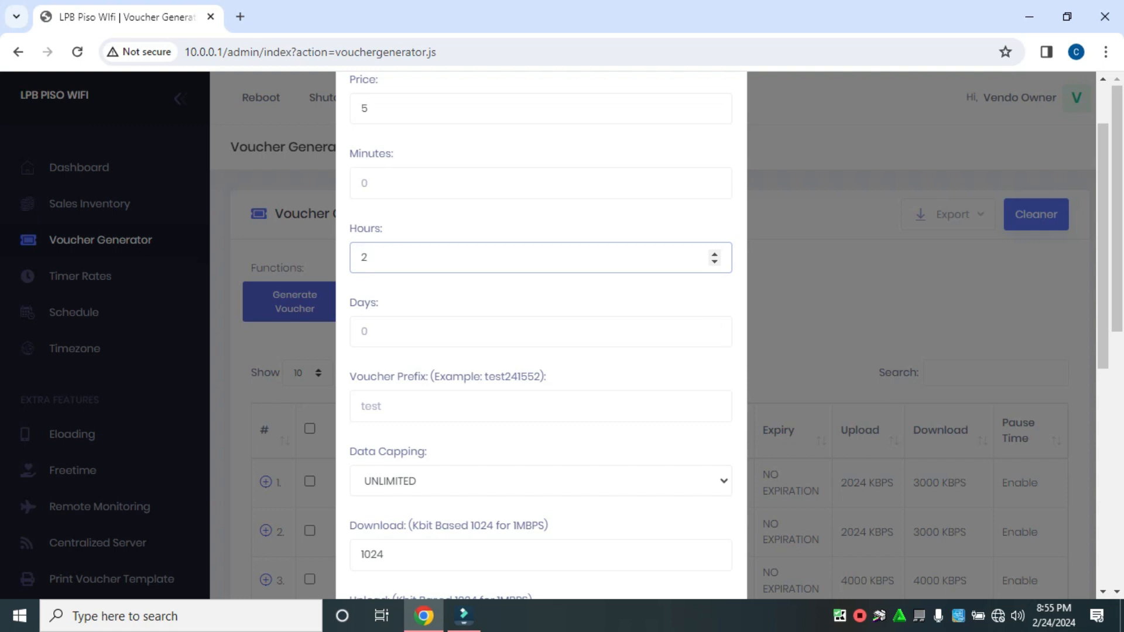
scroll(541, 334, down, 2)
scroll(541, 334, down, 2)
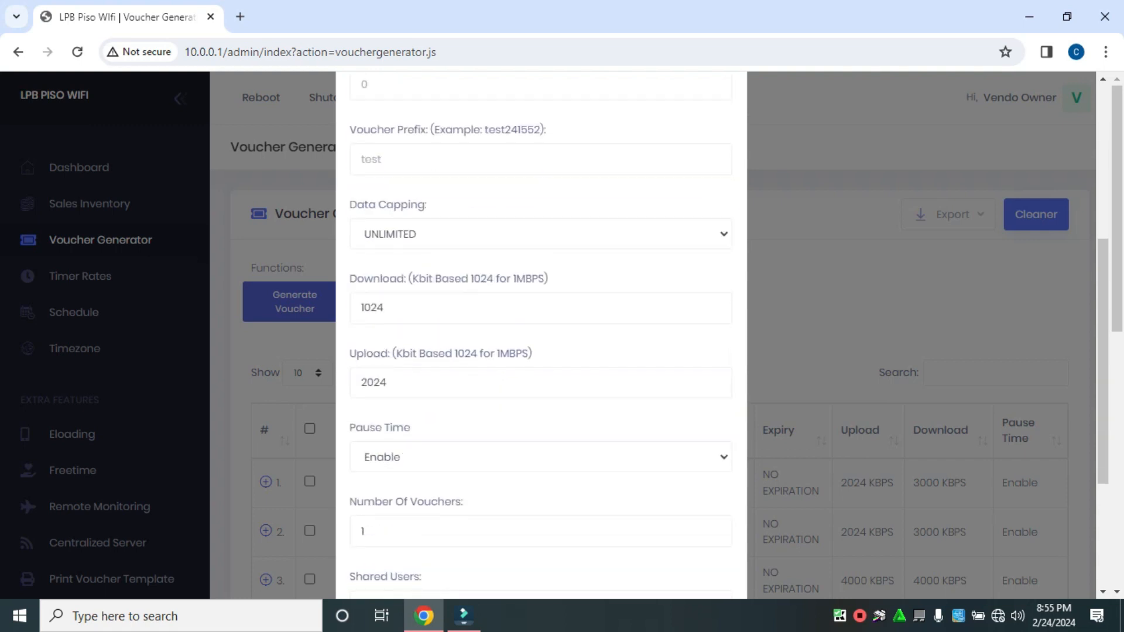
double_click(384, 308)
text(2)
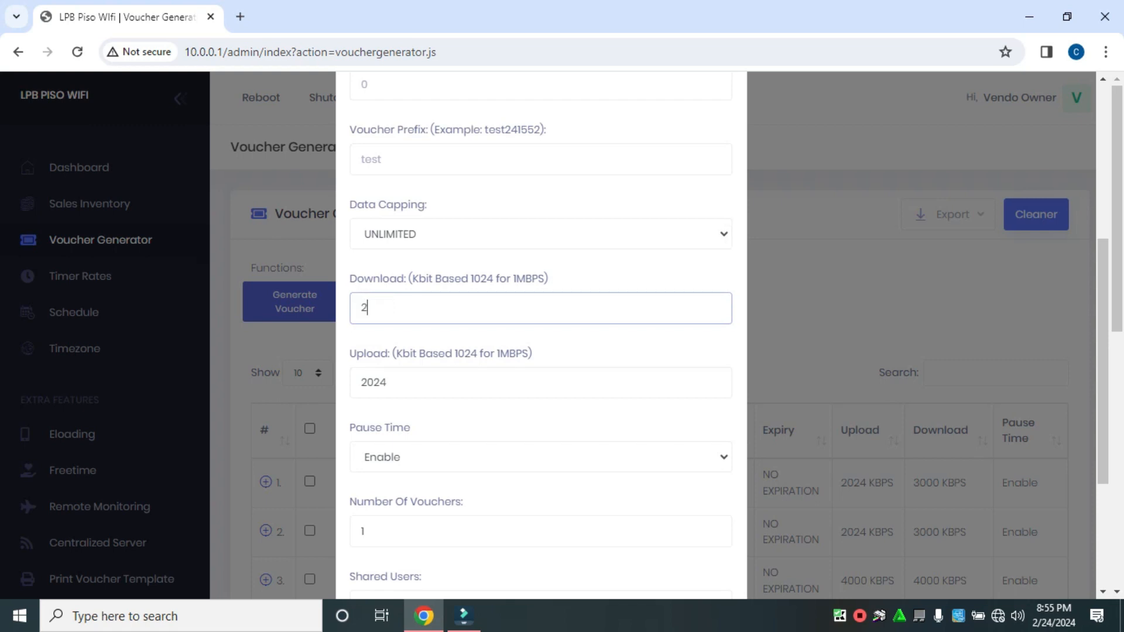
text(000)
key(Tab)
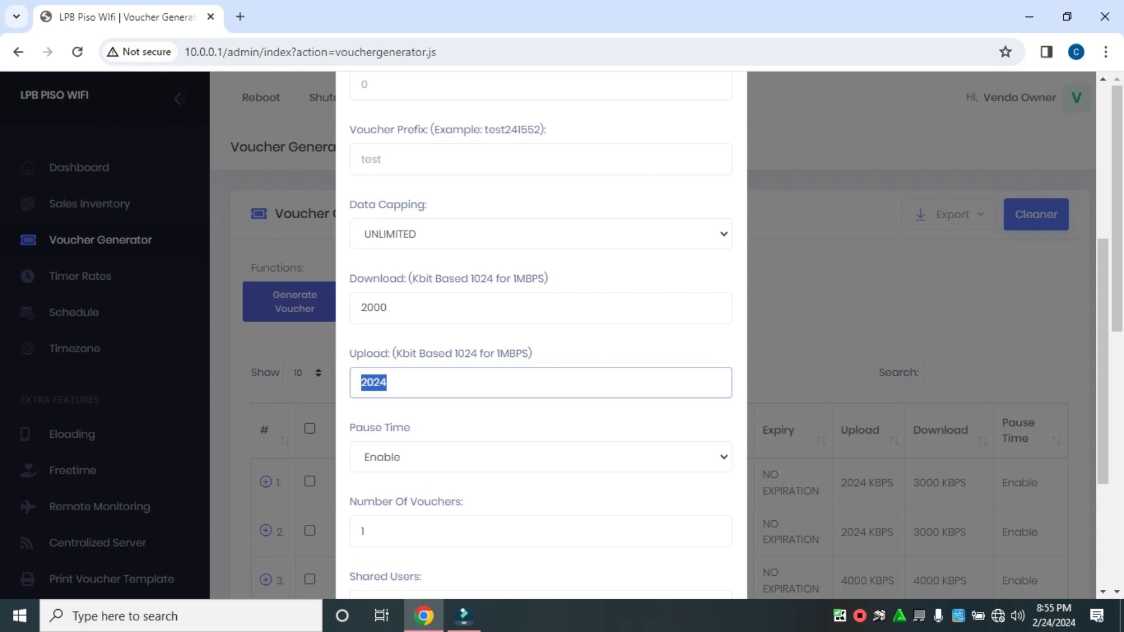
Step: Try an expiry of 2 days on the new voucher, clear the value and disable expiry again
scroll(540, 333, down, 2)
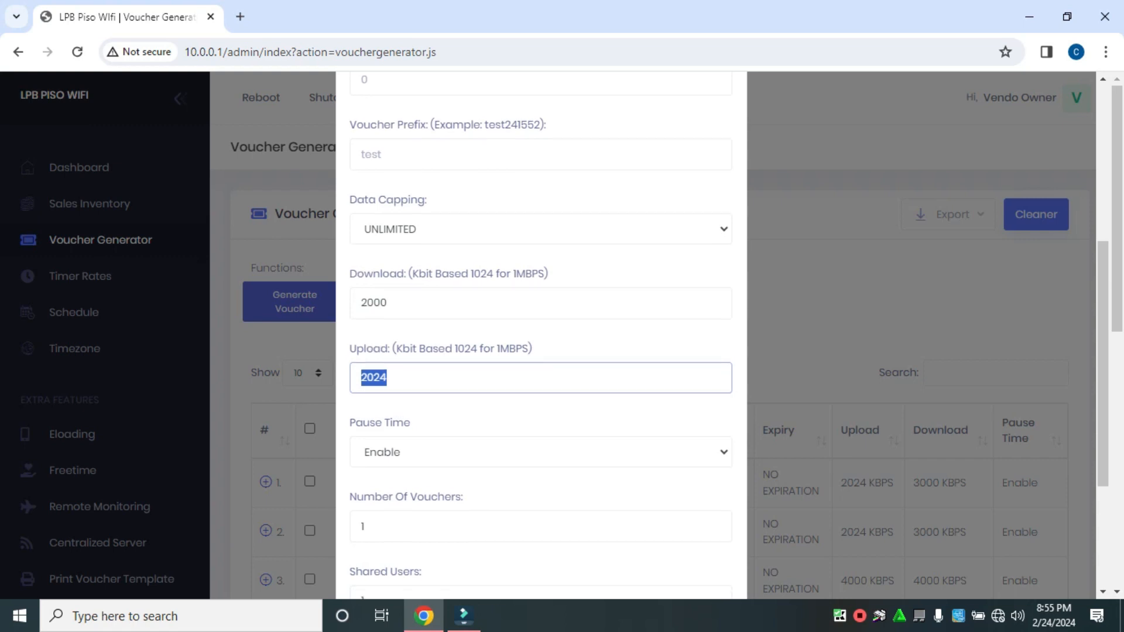
scroll(541, 334, down, 3)
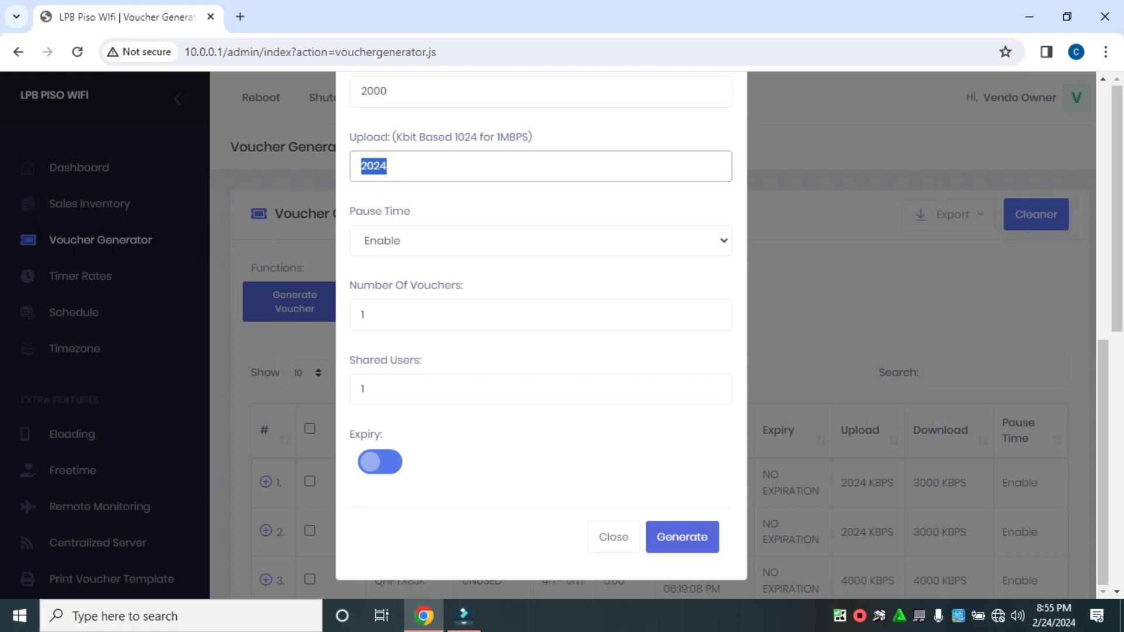
scroll(711, 468, down, 4)
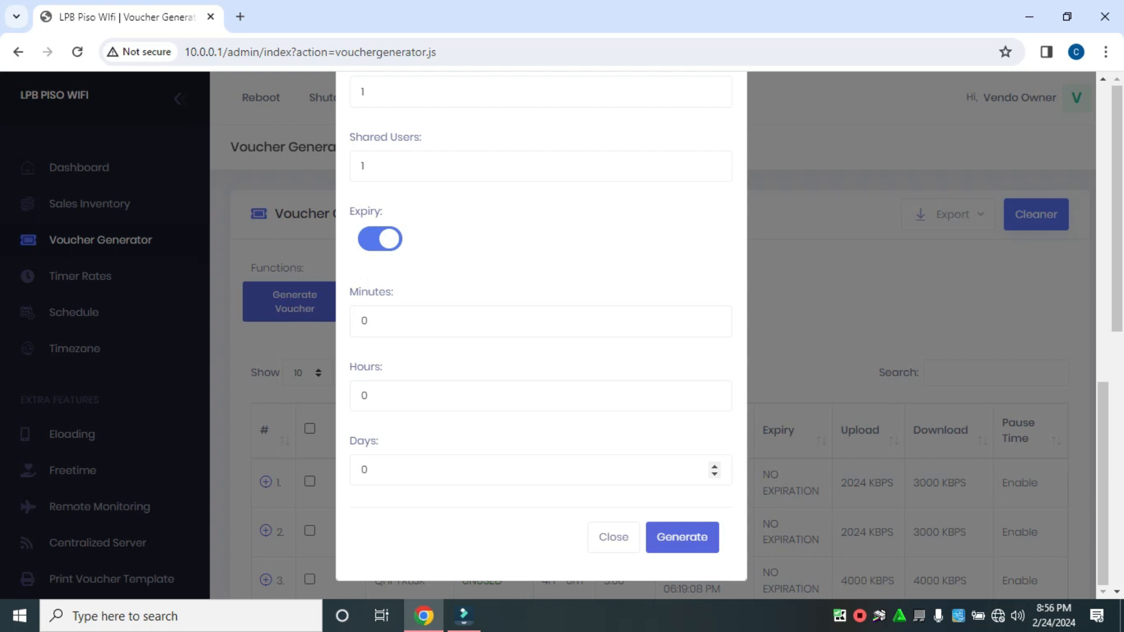
click(367, 469)
double_click(365, 469)
text(2)
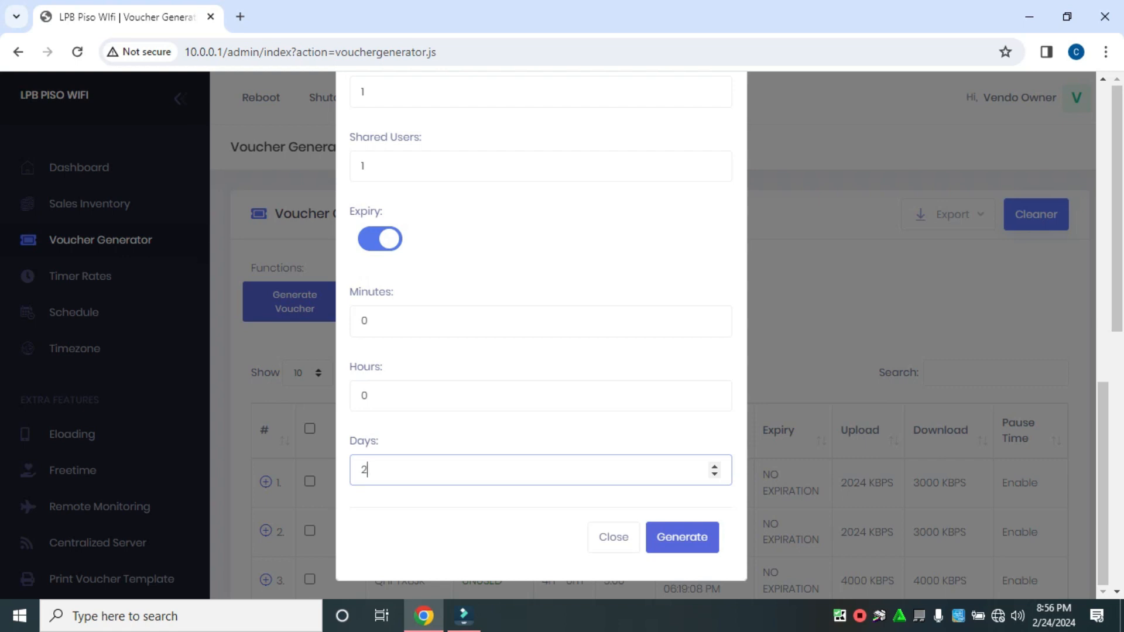
key(BackSpace)
click(380, 238)
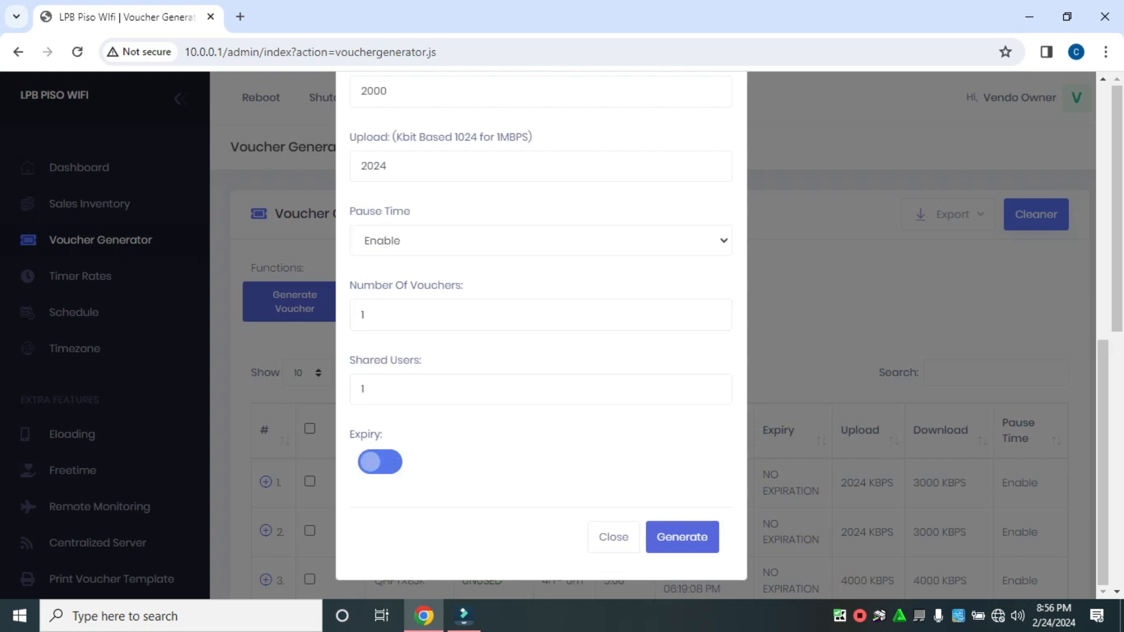
Step: Review the new voucher's settings, from price and duration to speed limits, pause time, number of vouchers, shared users and expiry
scroll(541, 328, up, 8)
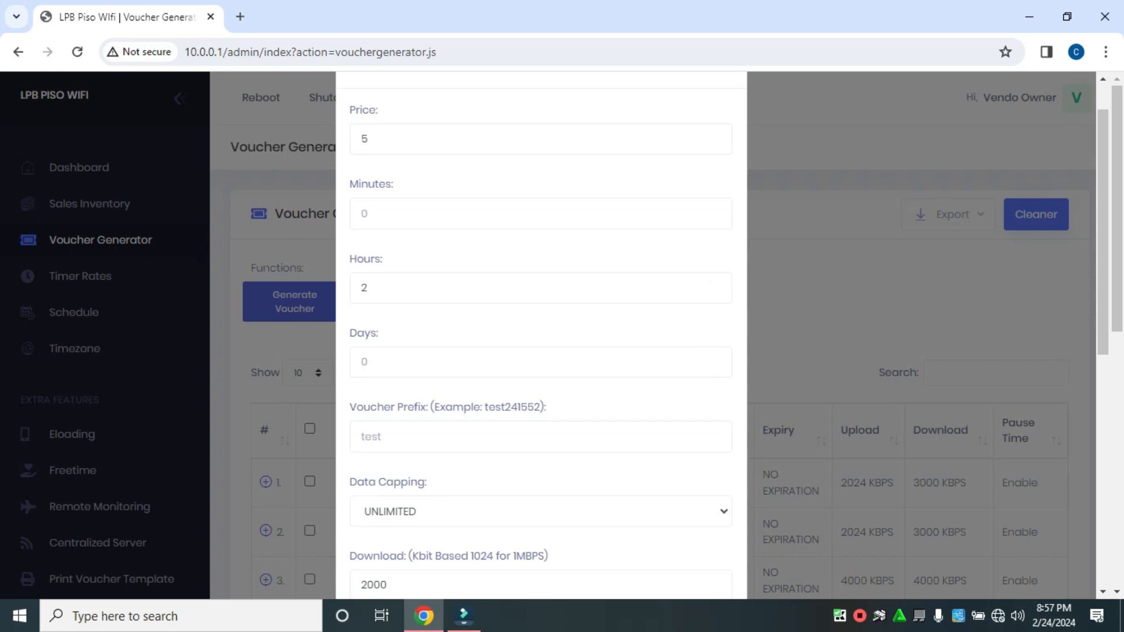
scroll(541, 334, down, 7)
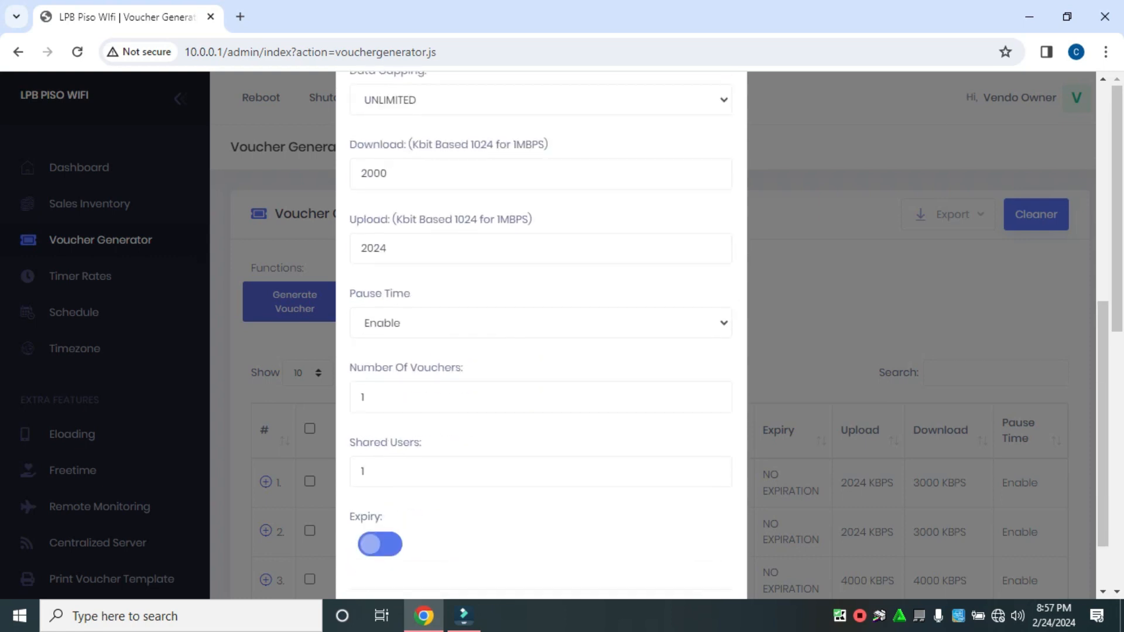
scroll(714, 199, up, 4)
scroll(714, 199, down, 3)
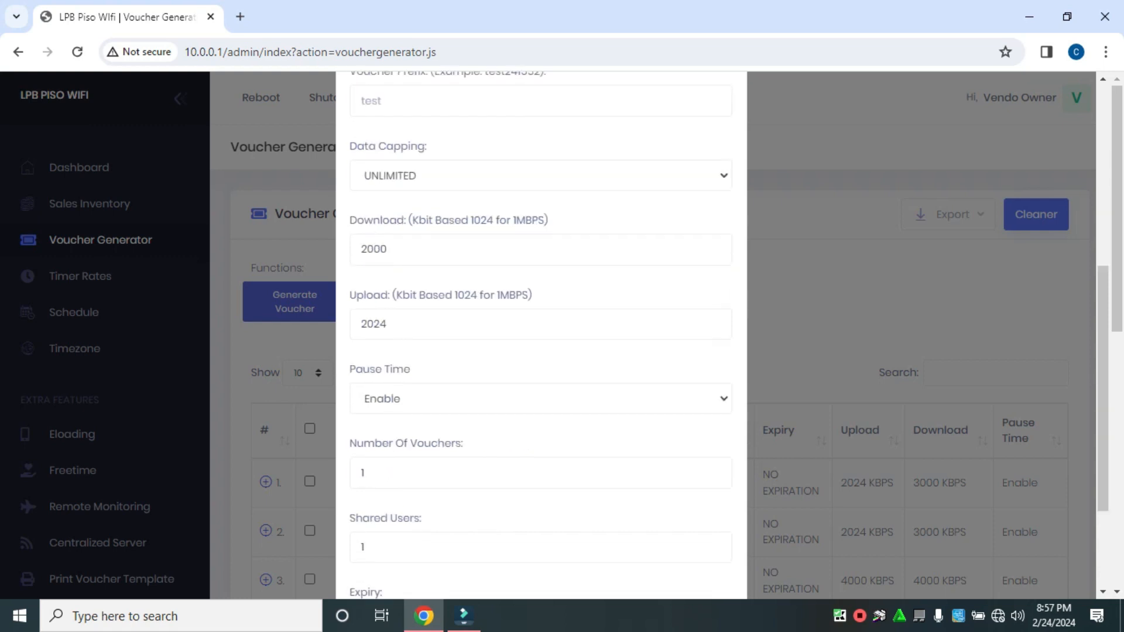
scroll(541, 334, down, 1)
scroll(540, 333, up, 4)
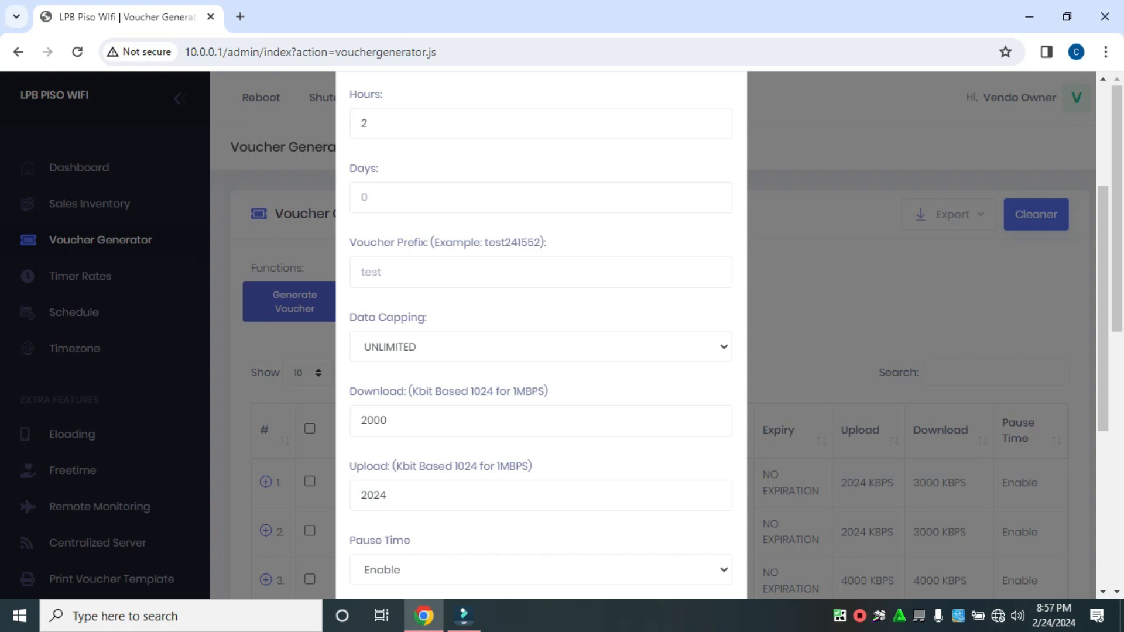
scroll(541, 334, down, 5)
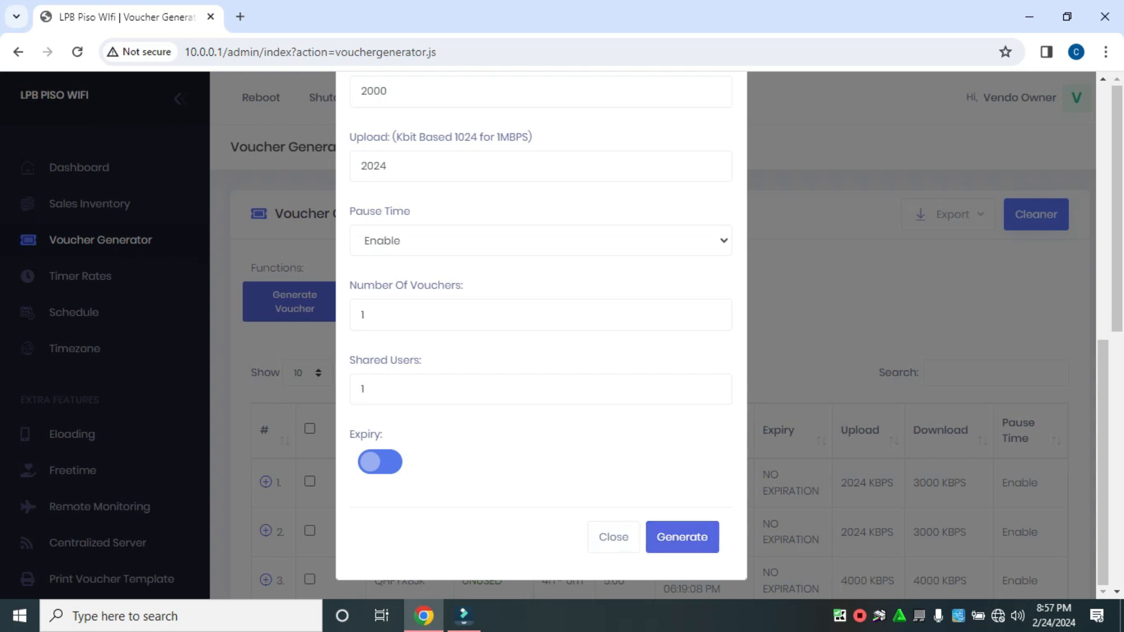
scroll(541, 334, up, 5)
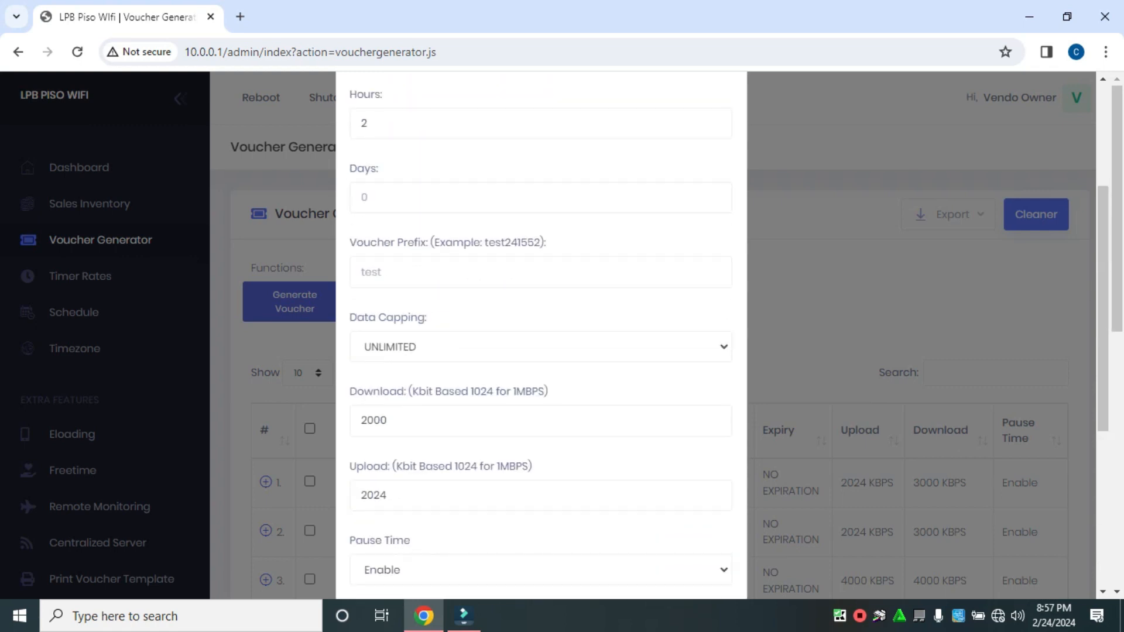
scroll(541, 334, up, 3)
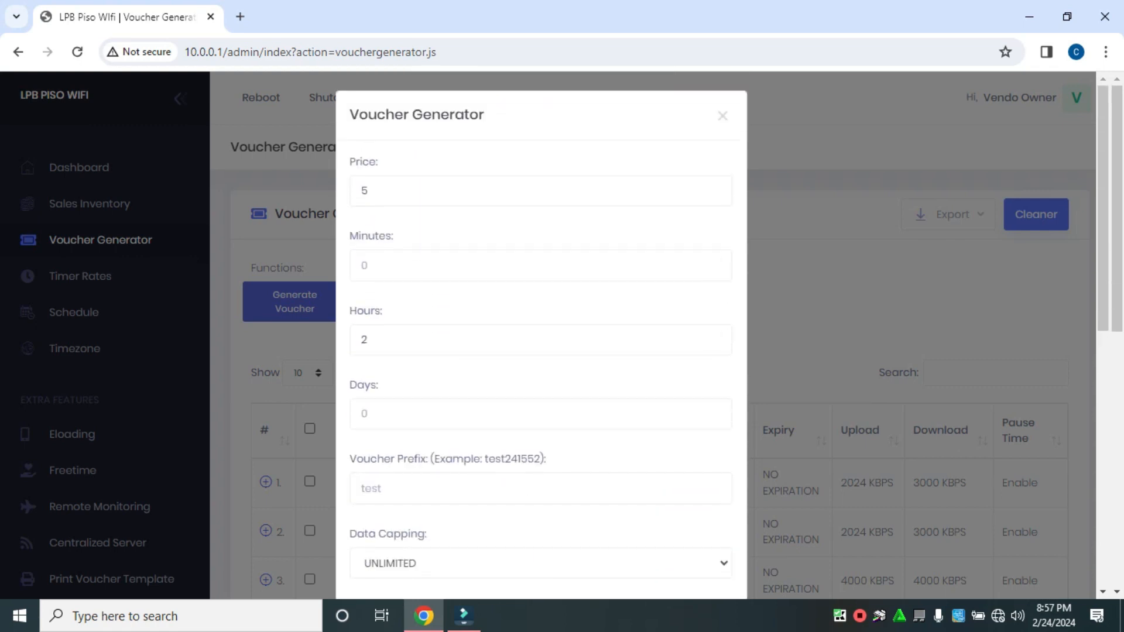
Step: Generate the vouchers with the entered settings and show the last page of the voucher list
scroll(541, 334, down, 8)
click(680, 536)
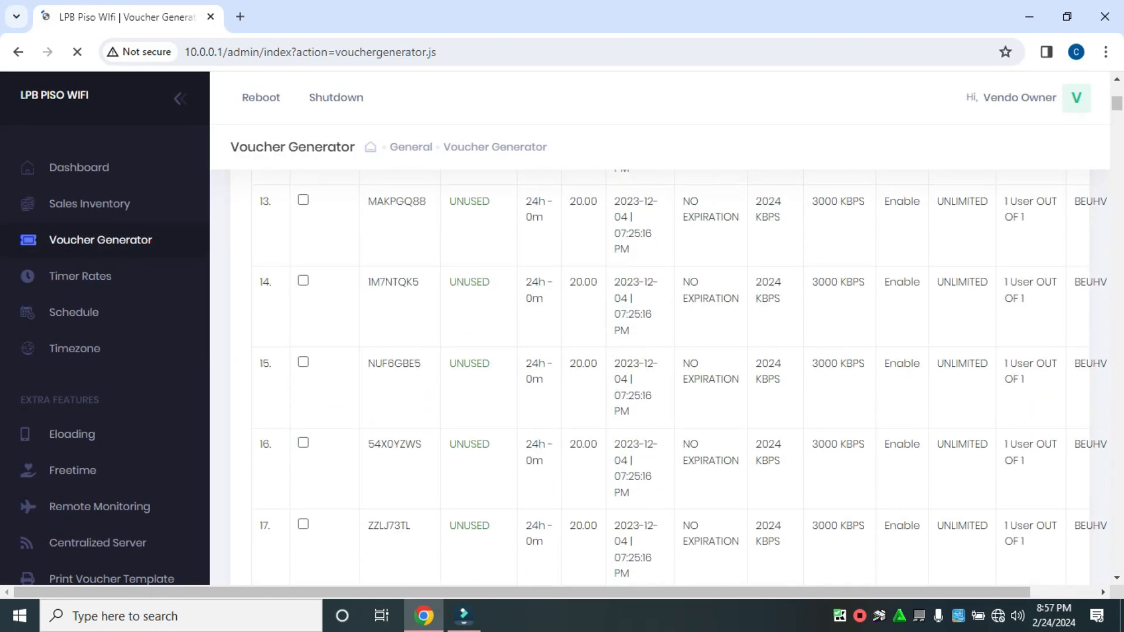
scroll(541, 333, down, 20)
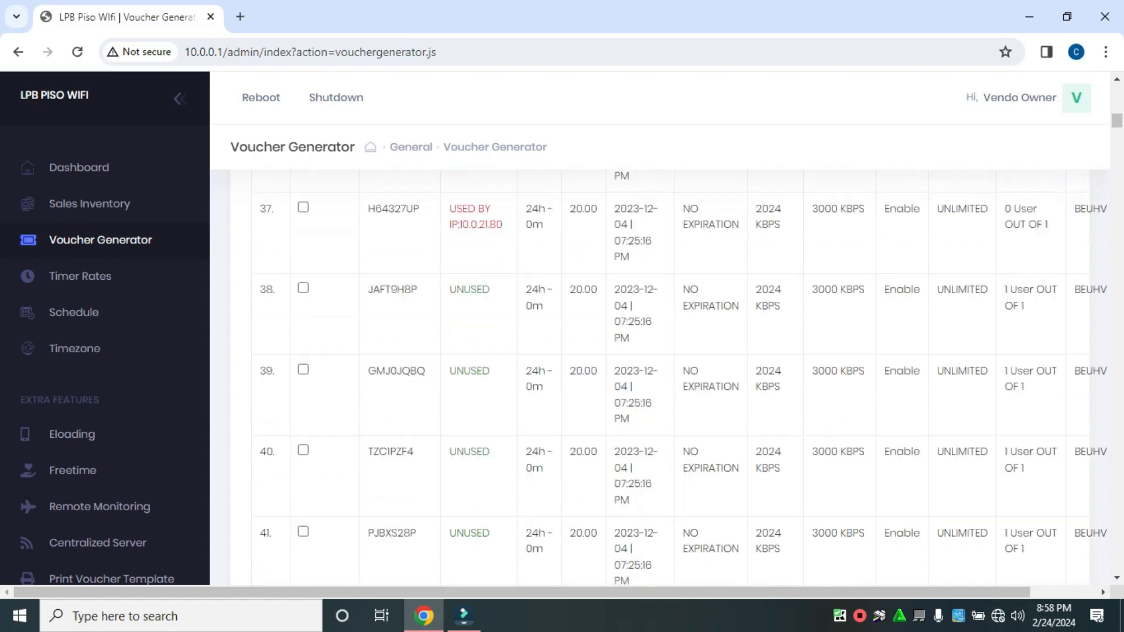
scroll(541, 333, down, 10)
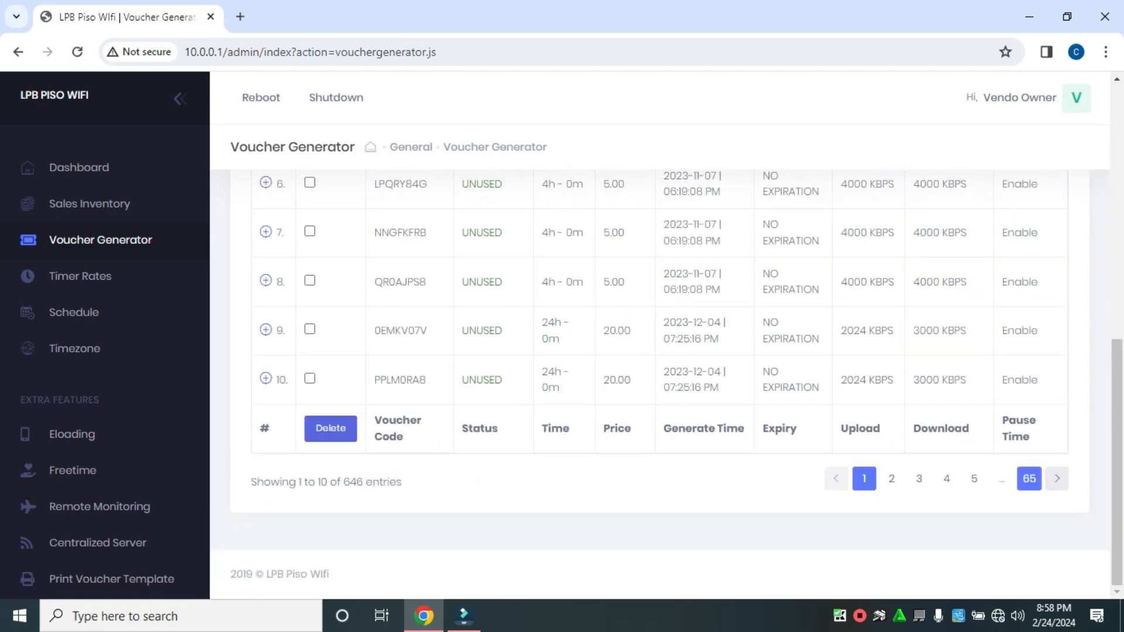
click(1029, 479)
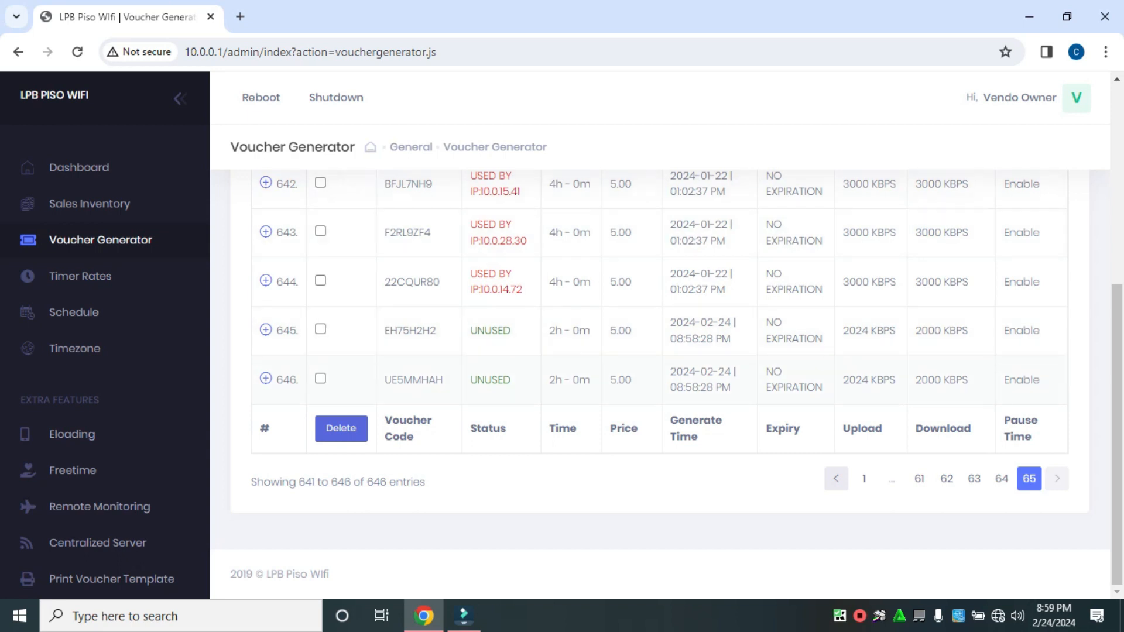
Step: Copy the voucher code of the last entry in the voucher list, row 646
drag(384, 380, 444, 379)
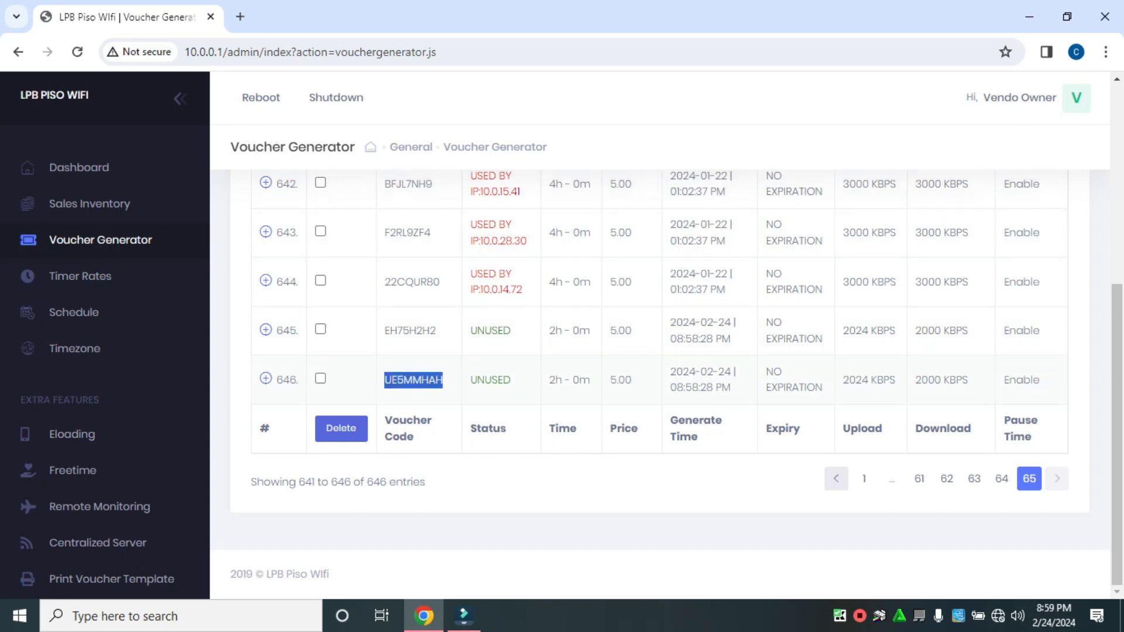
right_click(421, 380)
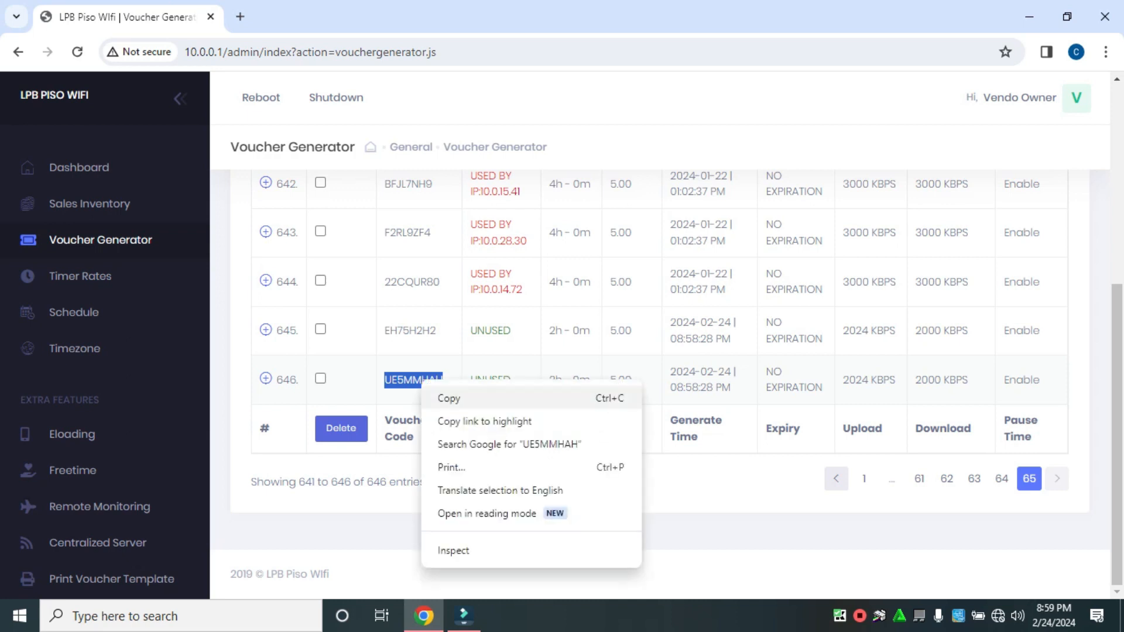
click(449, 398)
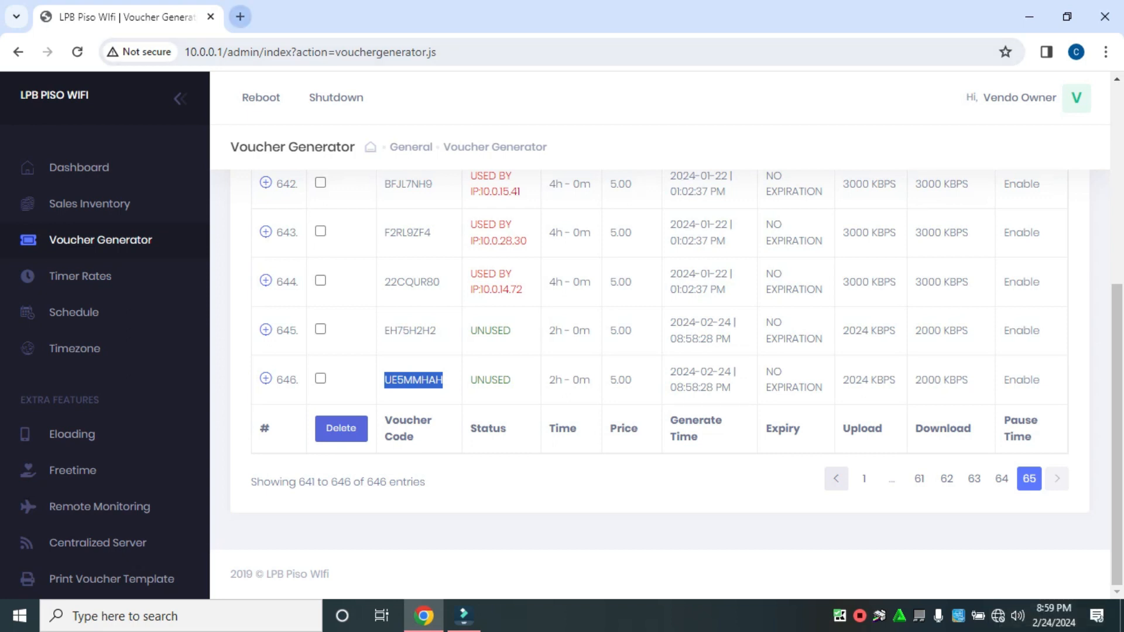
Step: Check the PISOWIFI_VOUCHER2 network connection and open the client portal at 10.0.0.1 in a new browser tab
click(998, 615)
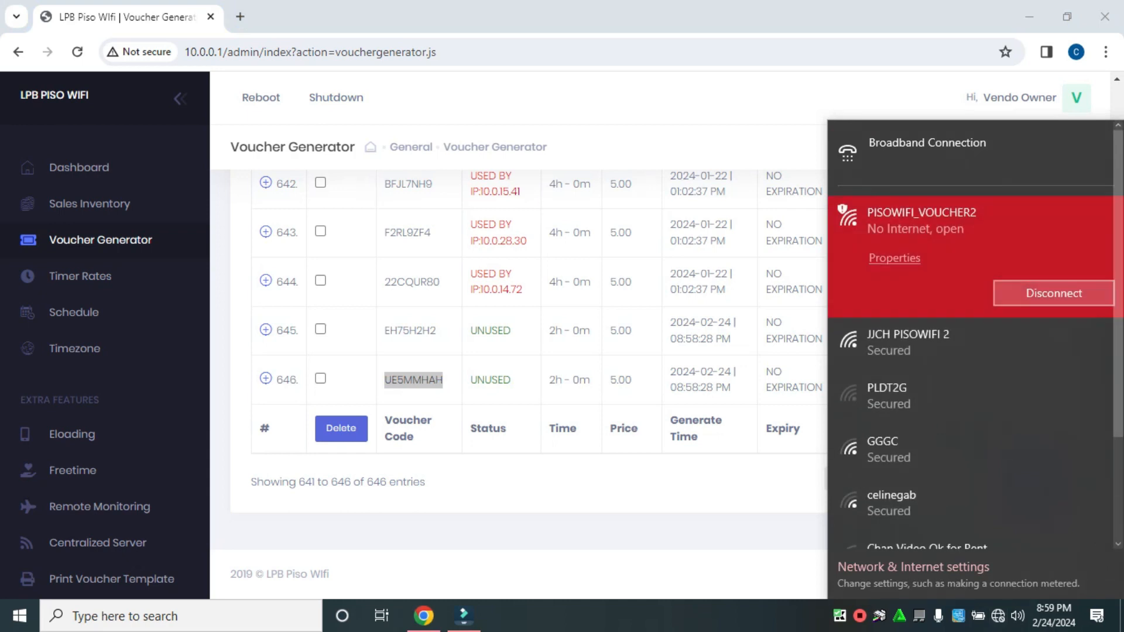
click(1054, 292)
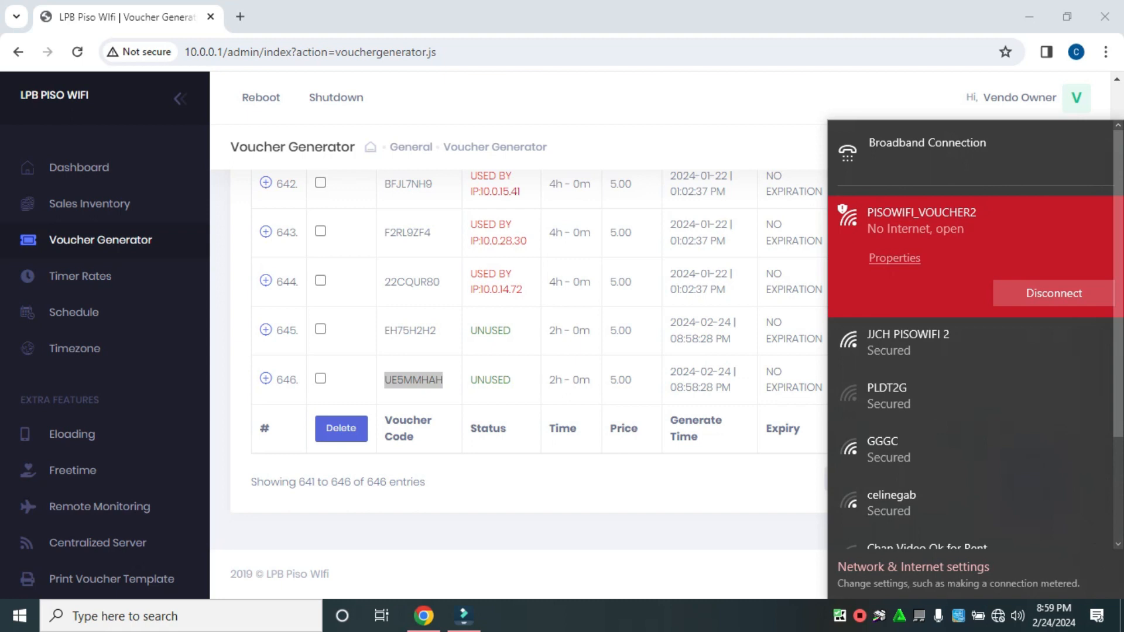
click(240, 17)
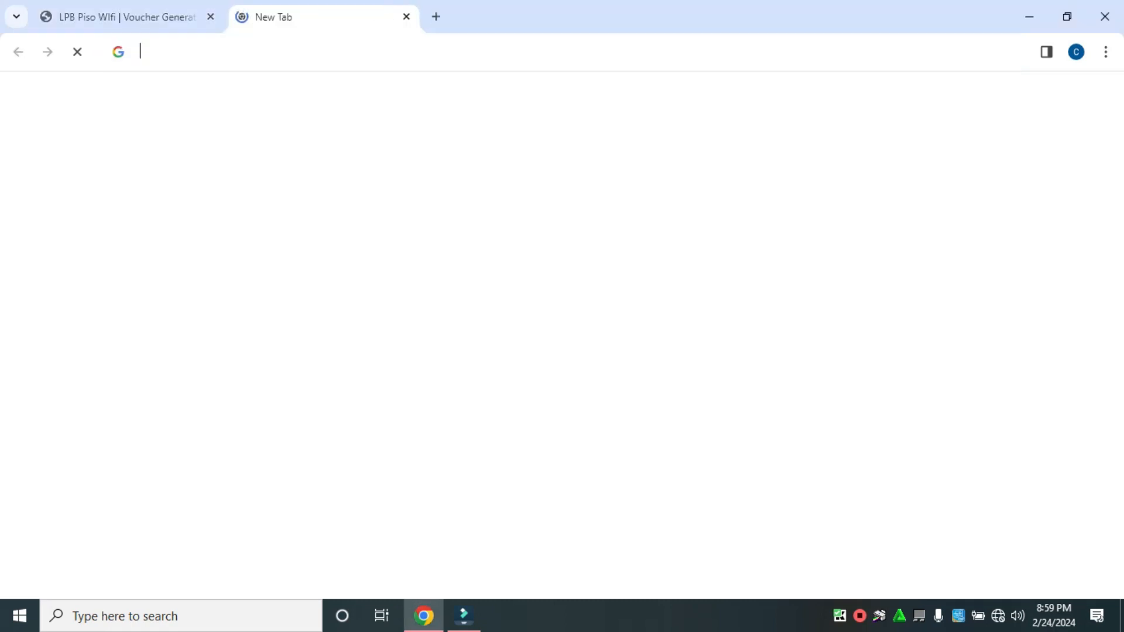
text(10)
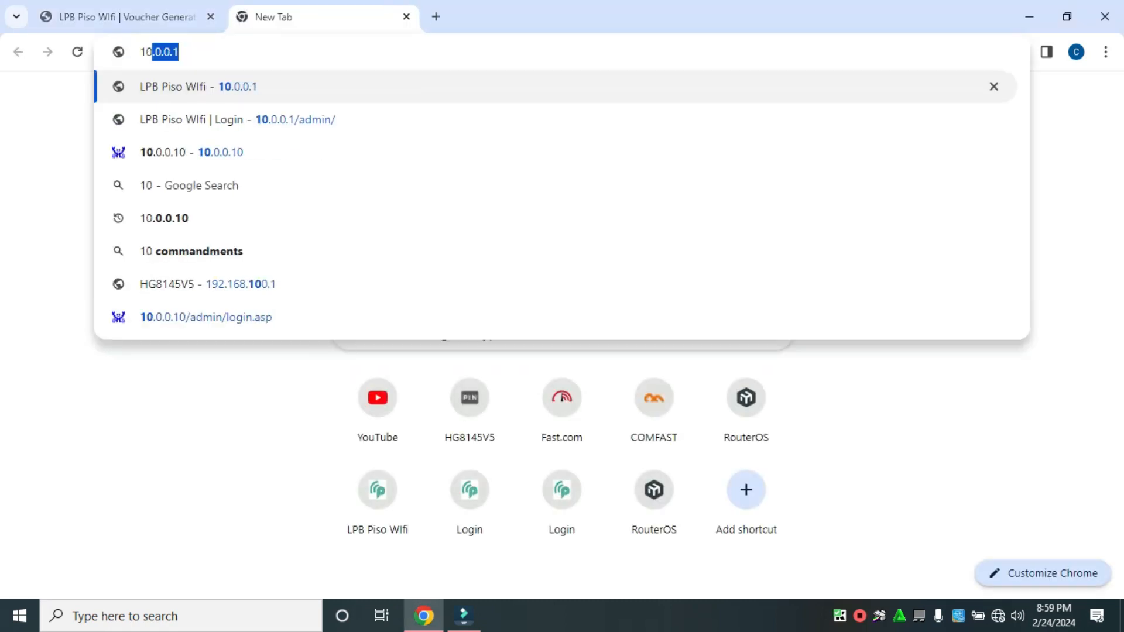
text(.0.0)
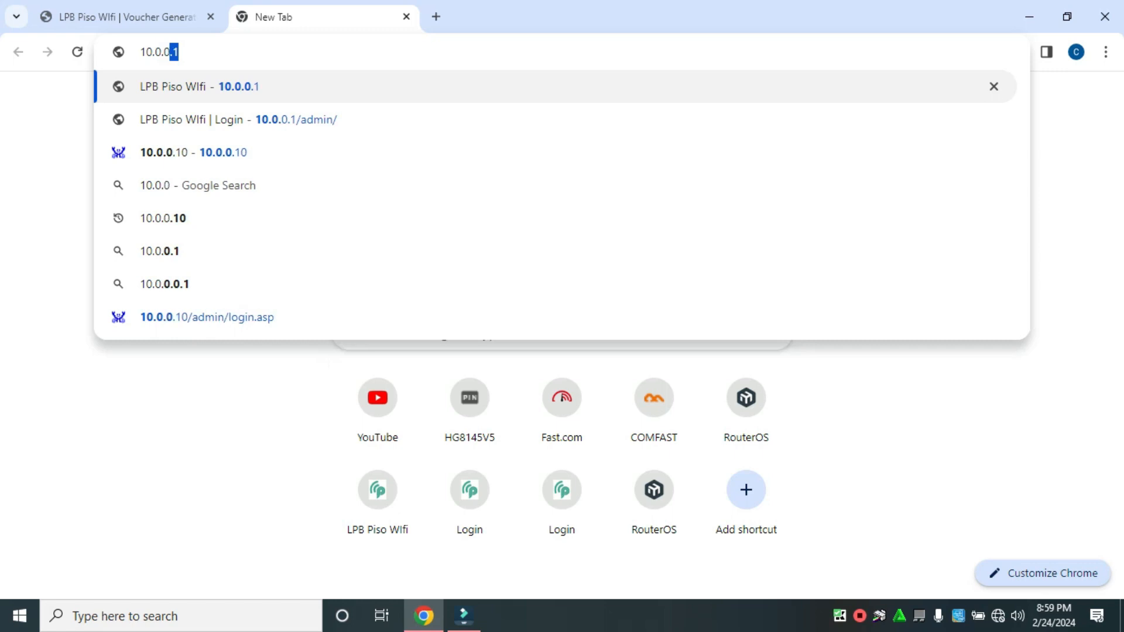
text(.1)
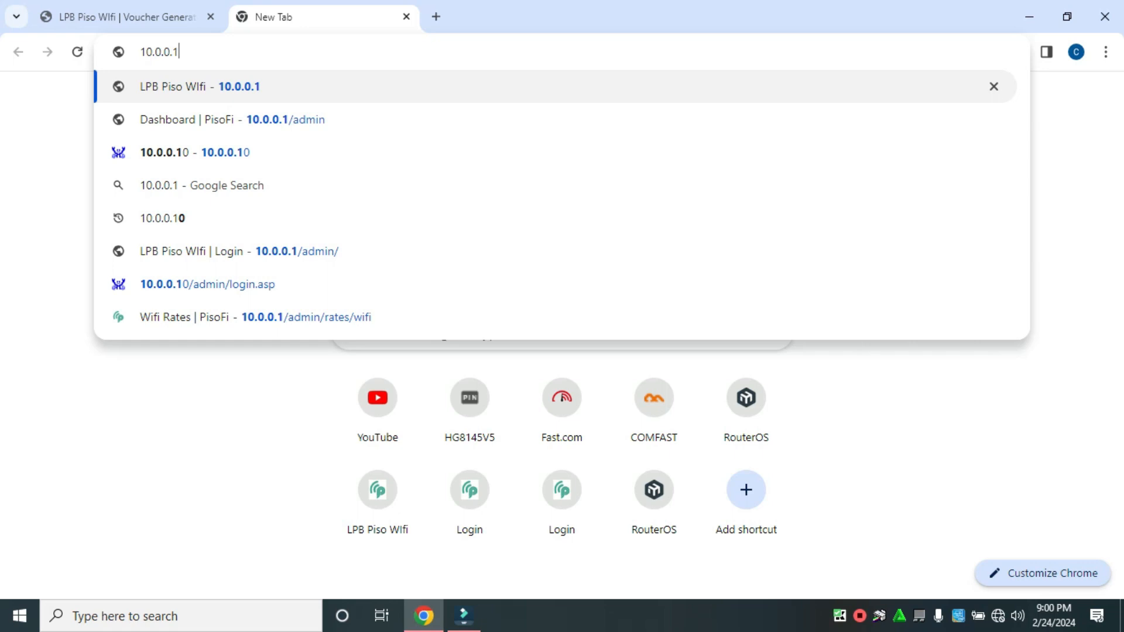
key(Return)
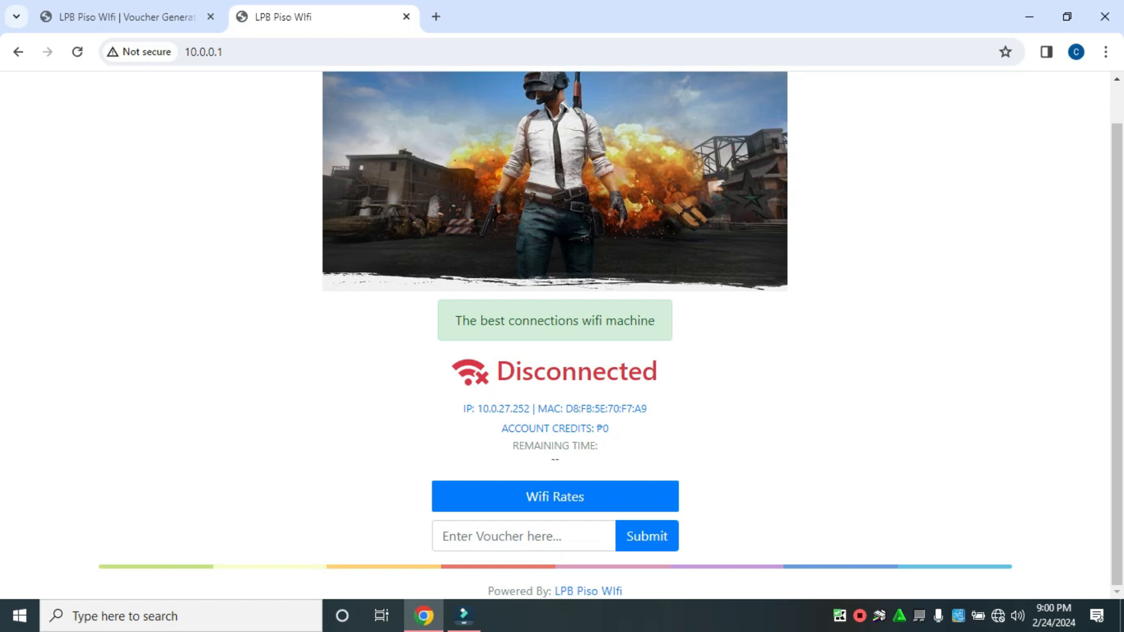
Step: Paste the copied voucher code into the portal's voucher field and view the WiFi rates table
click(524, 536)
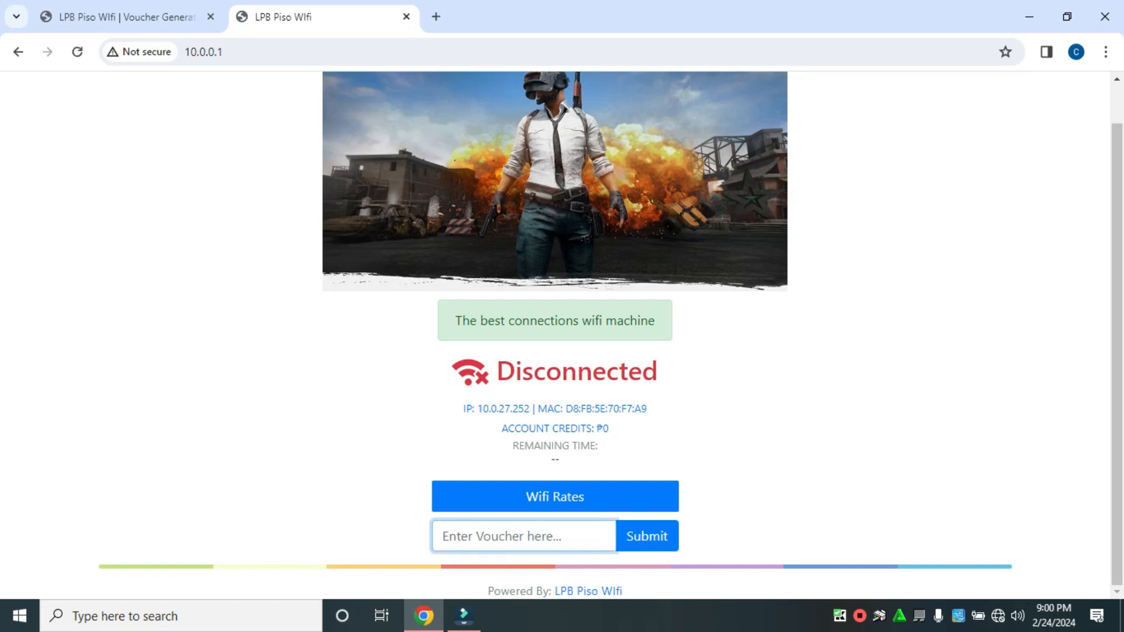
key(ctrl+v)
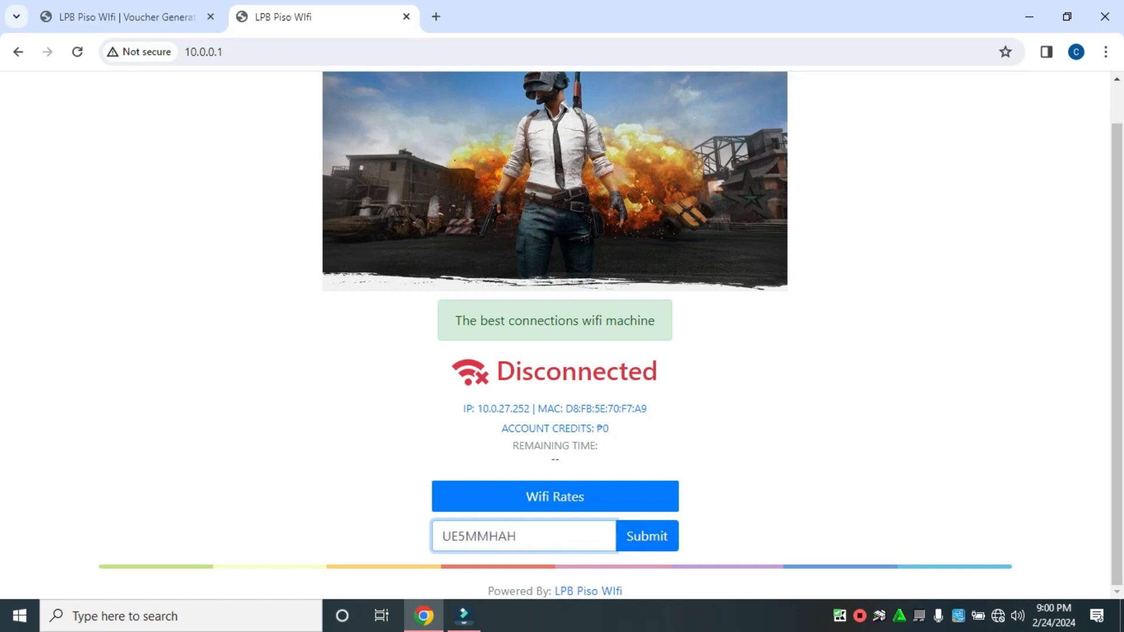
click(555, 497)
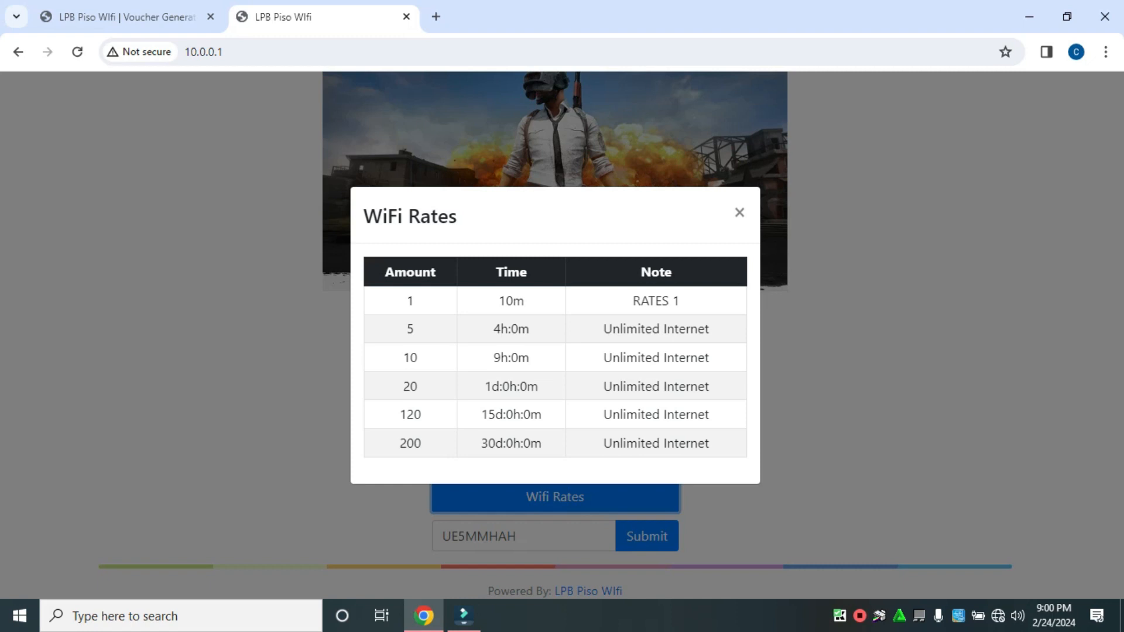
click(739, 212)
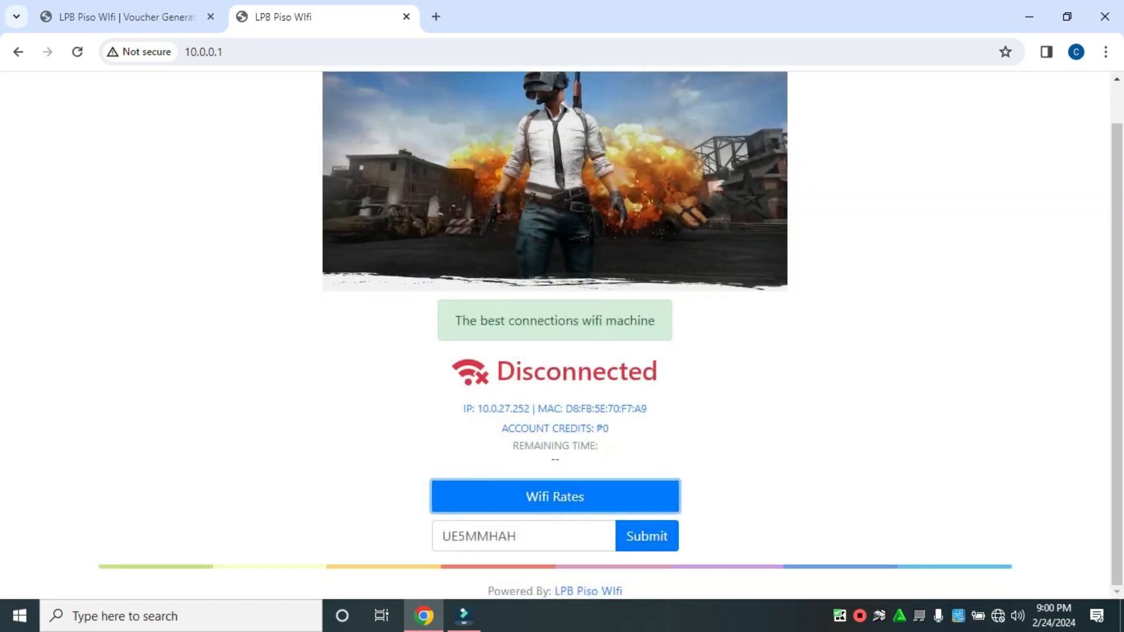
Step: Glance back at the voucher generator page, return to the portal and submit the entered voucher code
click(126, 17)
click(305, 17)
click(647, 536)
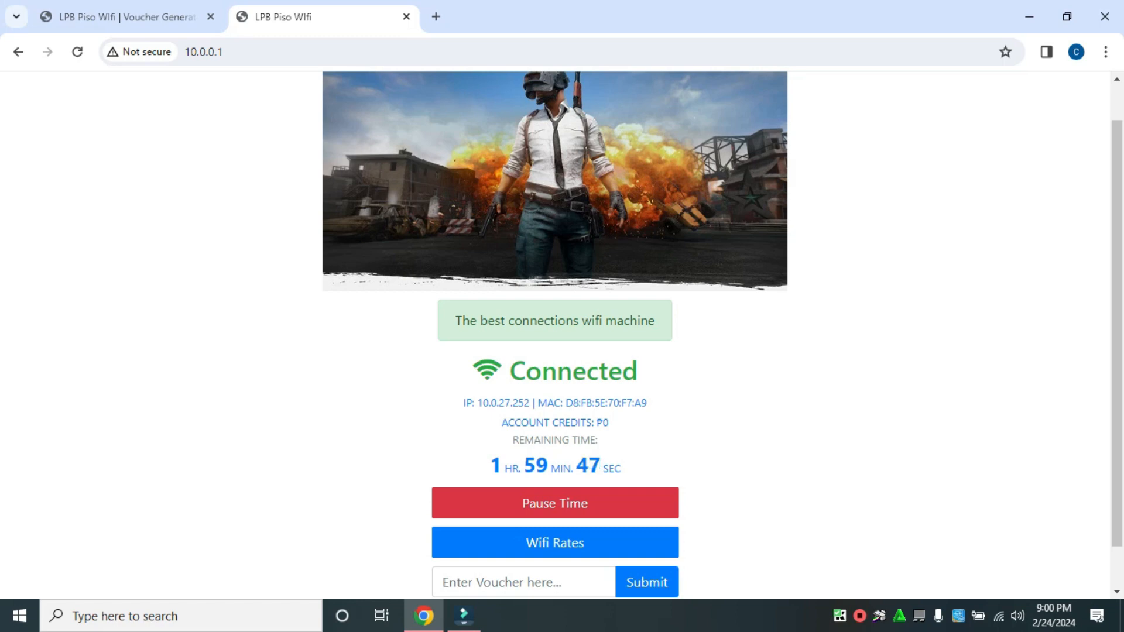
Step: Run an internet speed test on Fast.com in a new browser tab and return to the client portal
key(ctrl+t)
click(545, 52)
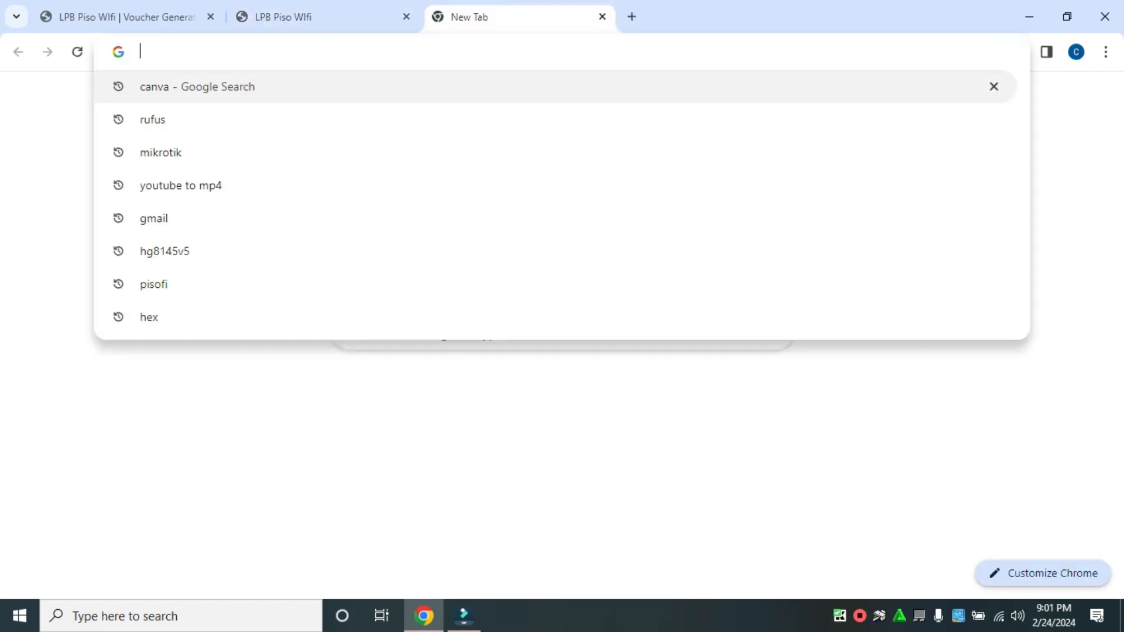
click(562, 410)
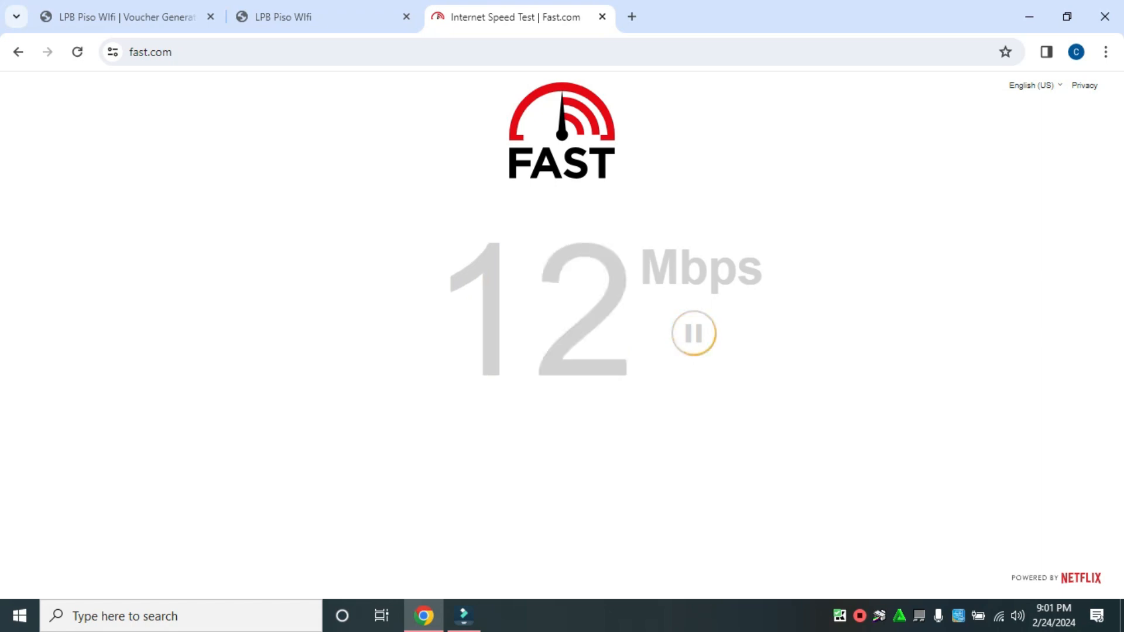
click(694, 333)
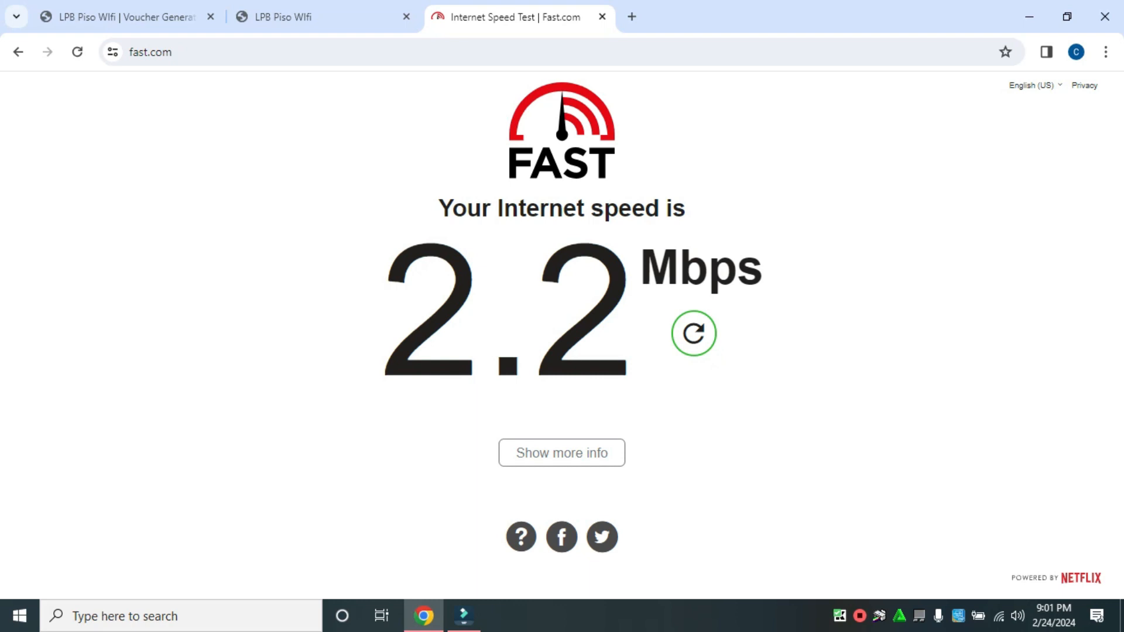
click(316, 17)
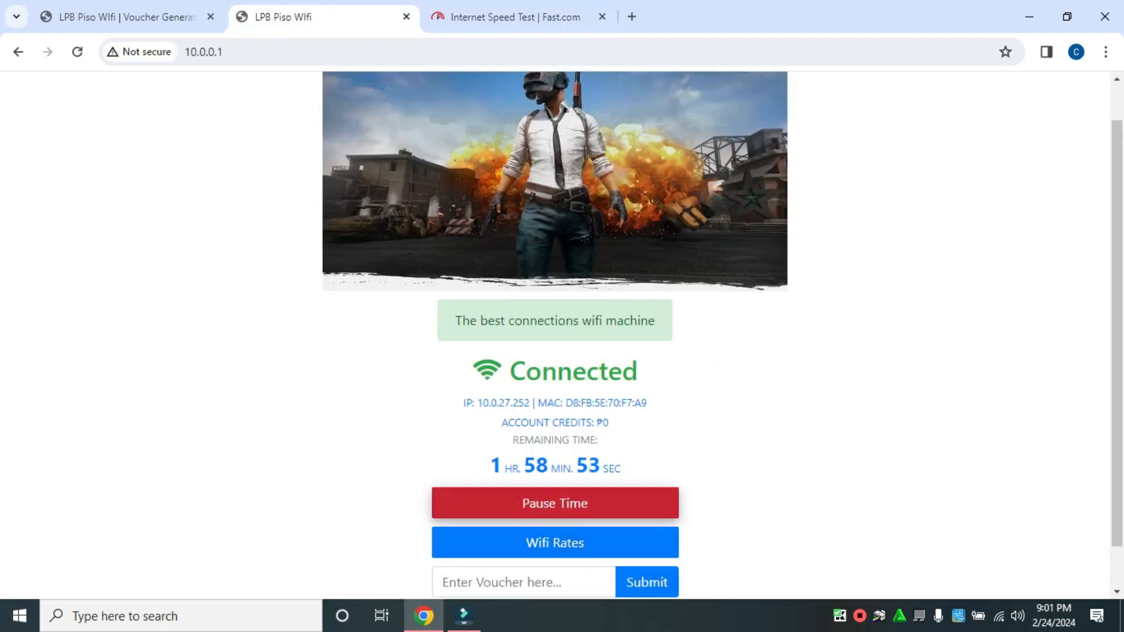